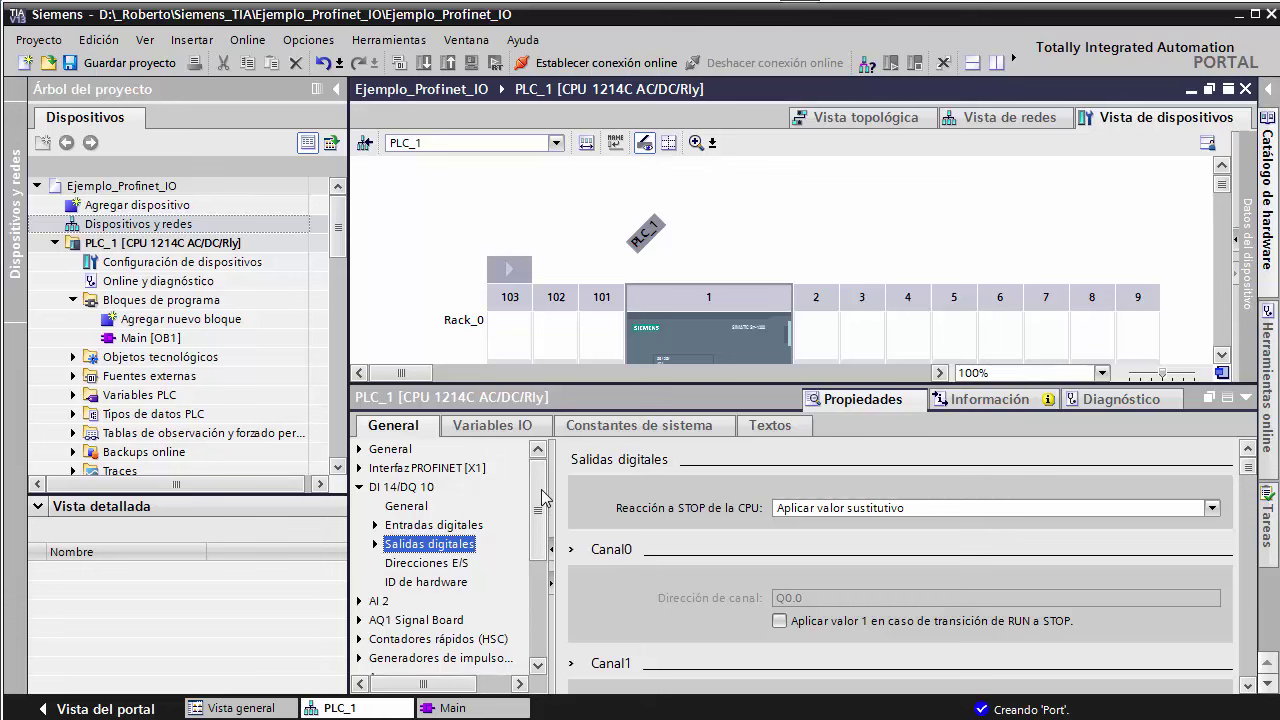
Open the operating mode settings (Modo de operación) of PLC_1's PROFINET interface [X1]
left_click(359, 487)
left_click(388, 450)
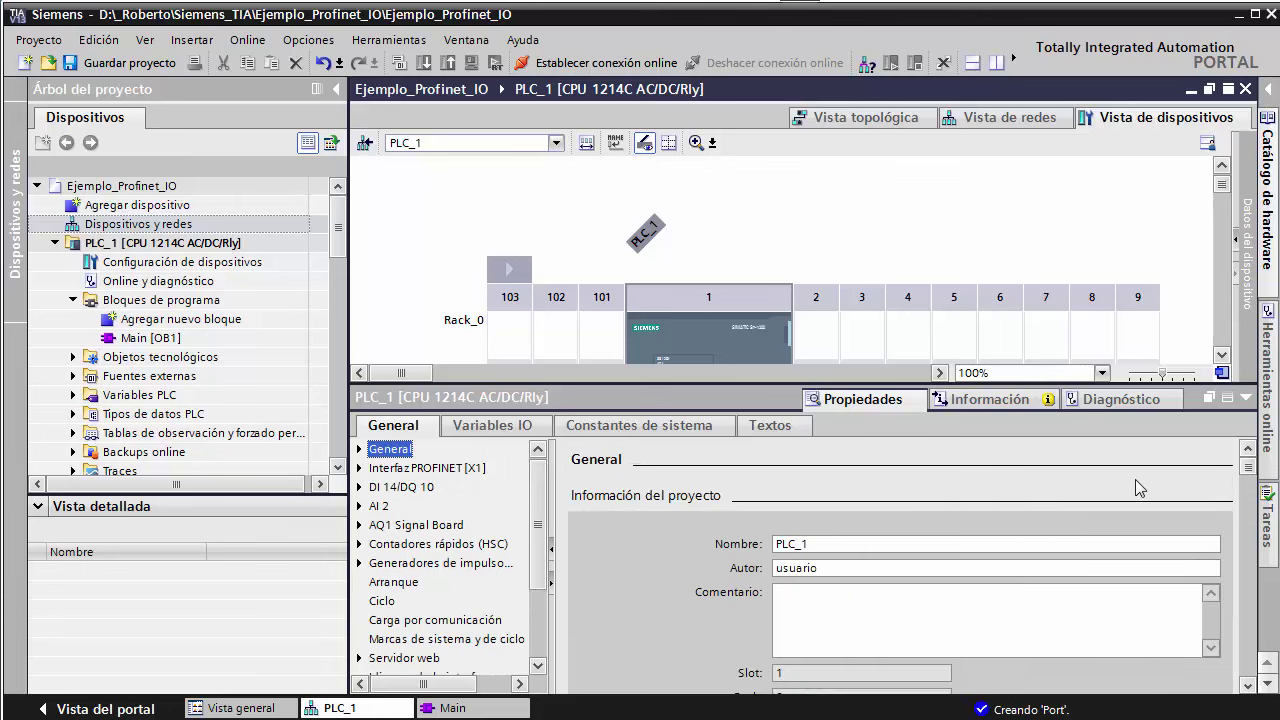
left_click_drag(1250, 472, 1256, 658)
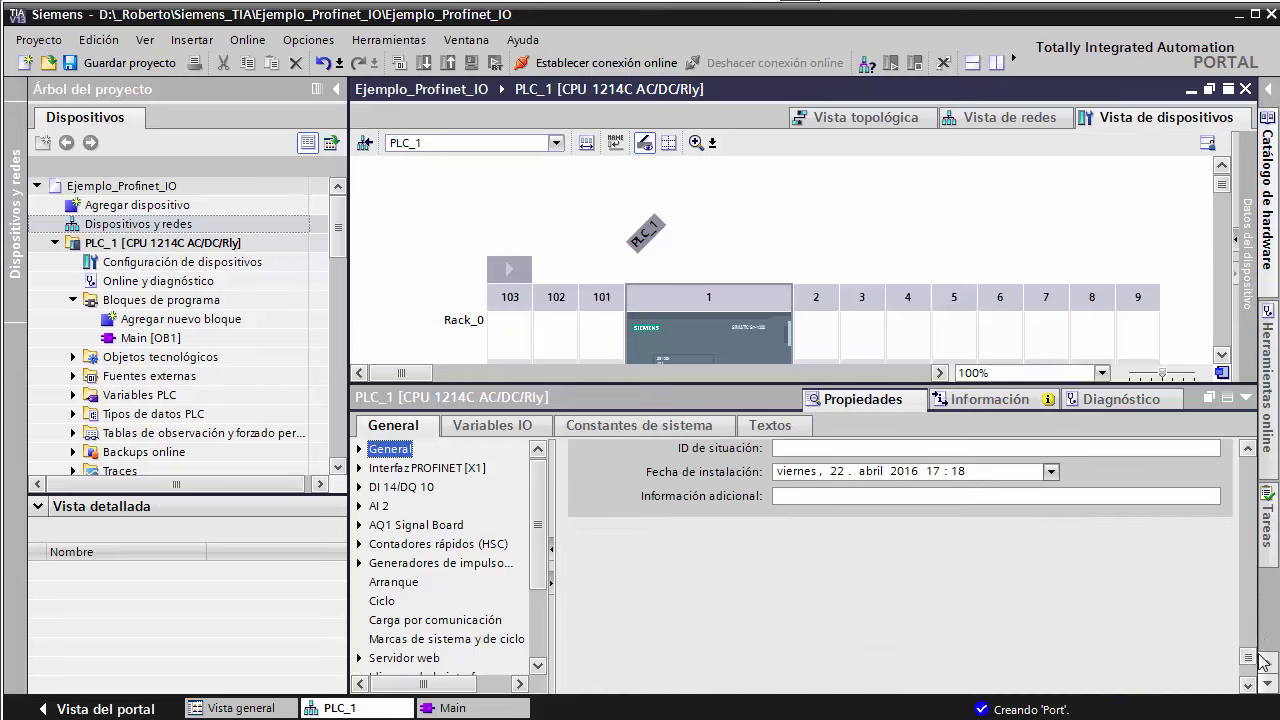
left_click(359, 468)
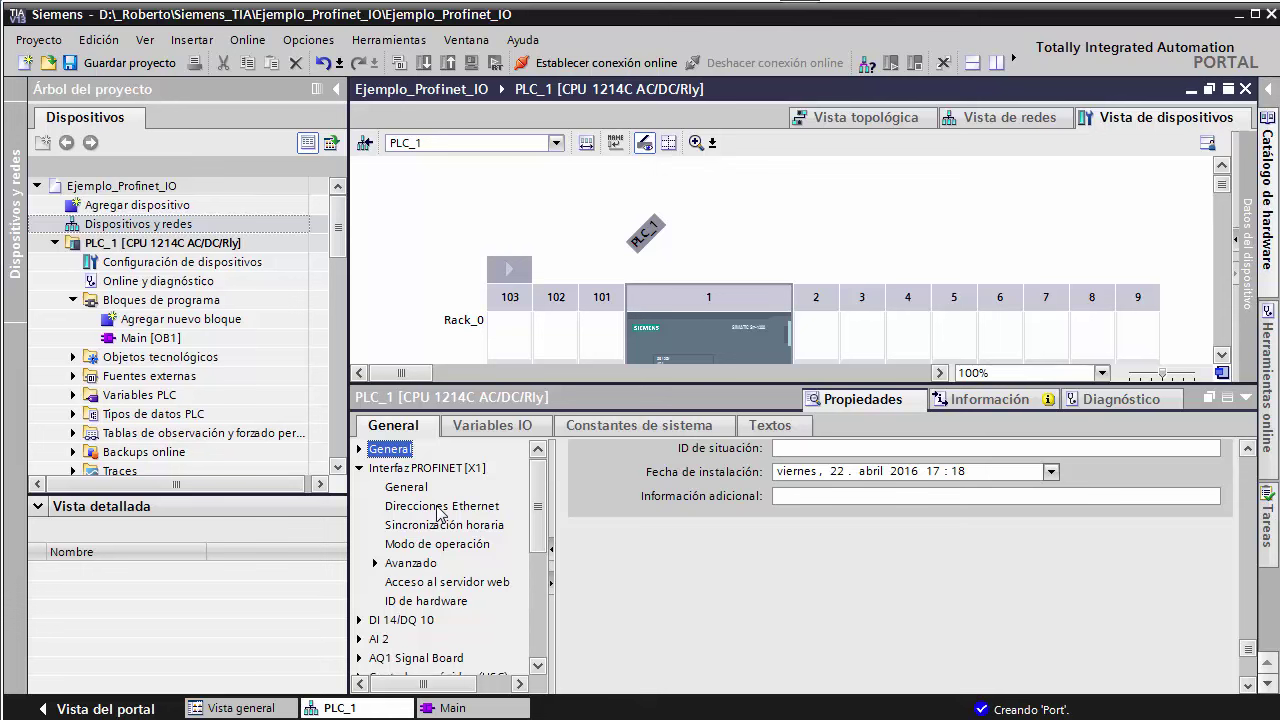
left_click(437, 544)
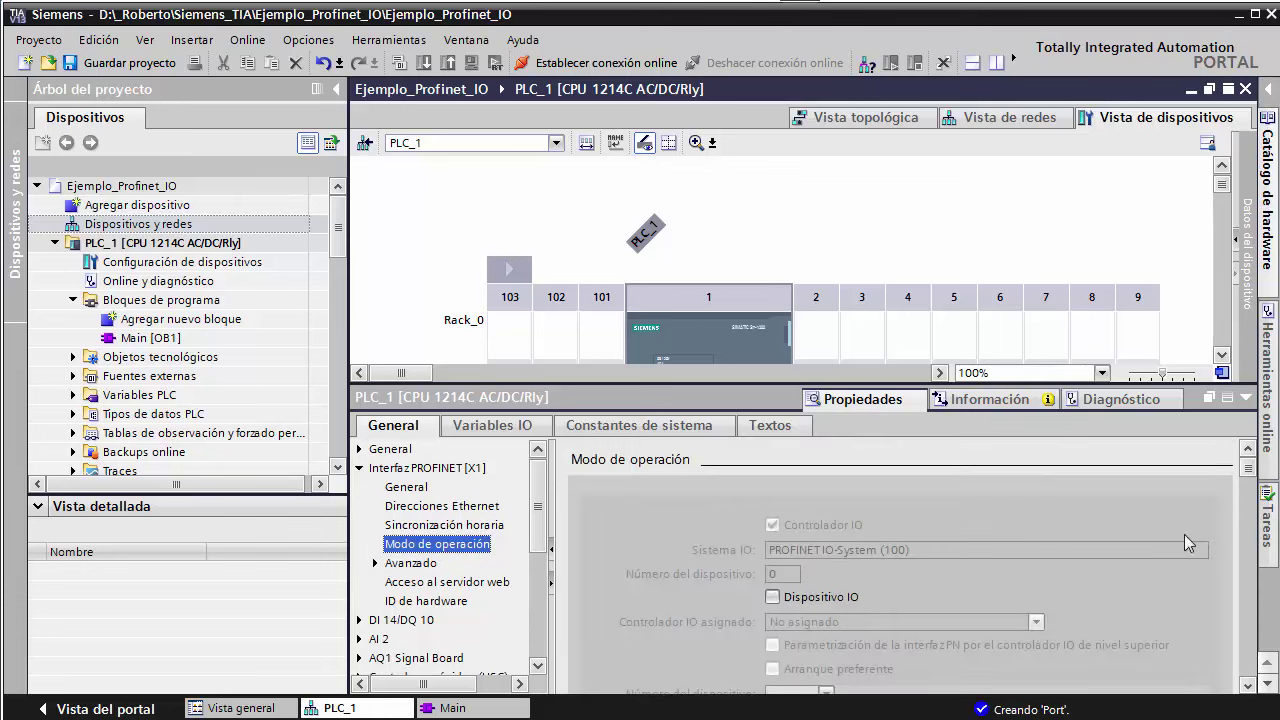
left_click(1248, 686)
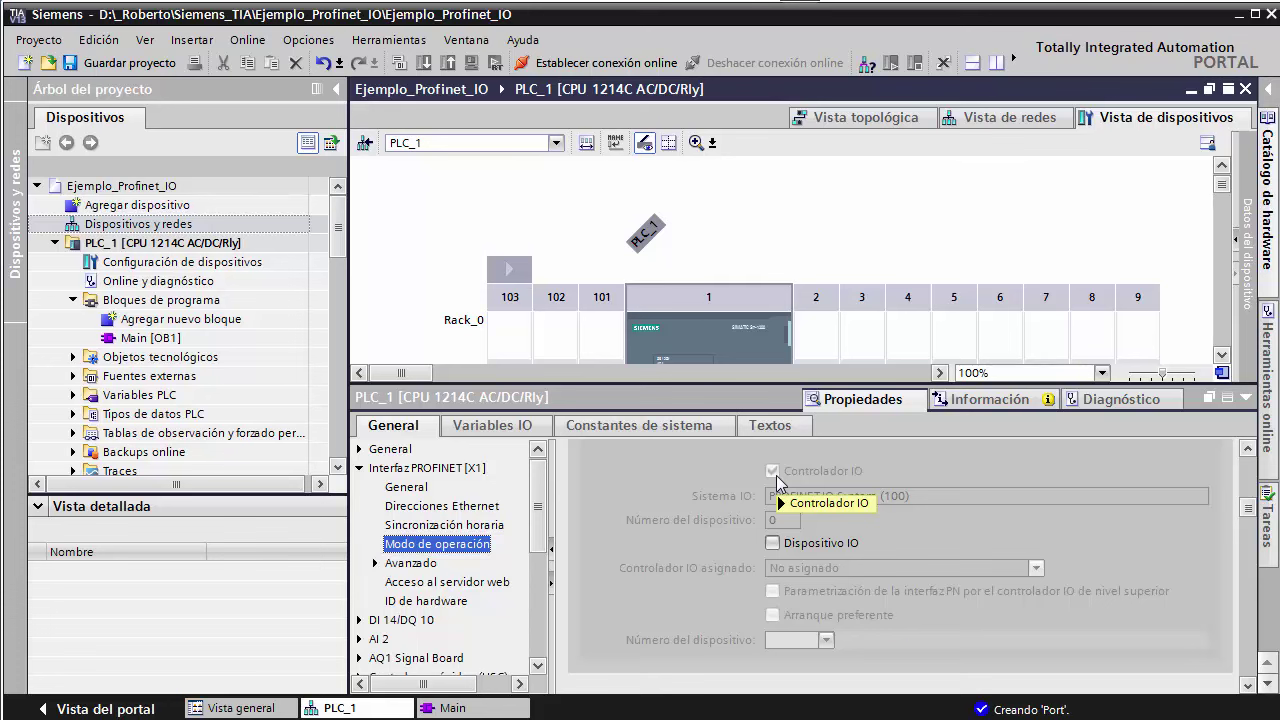
mouse_move(777, 481)
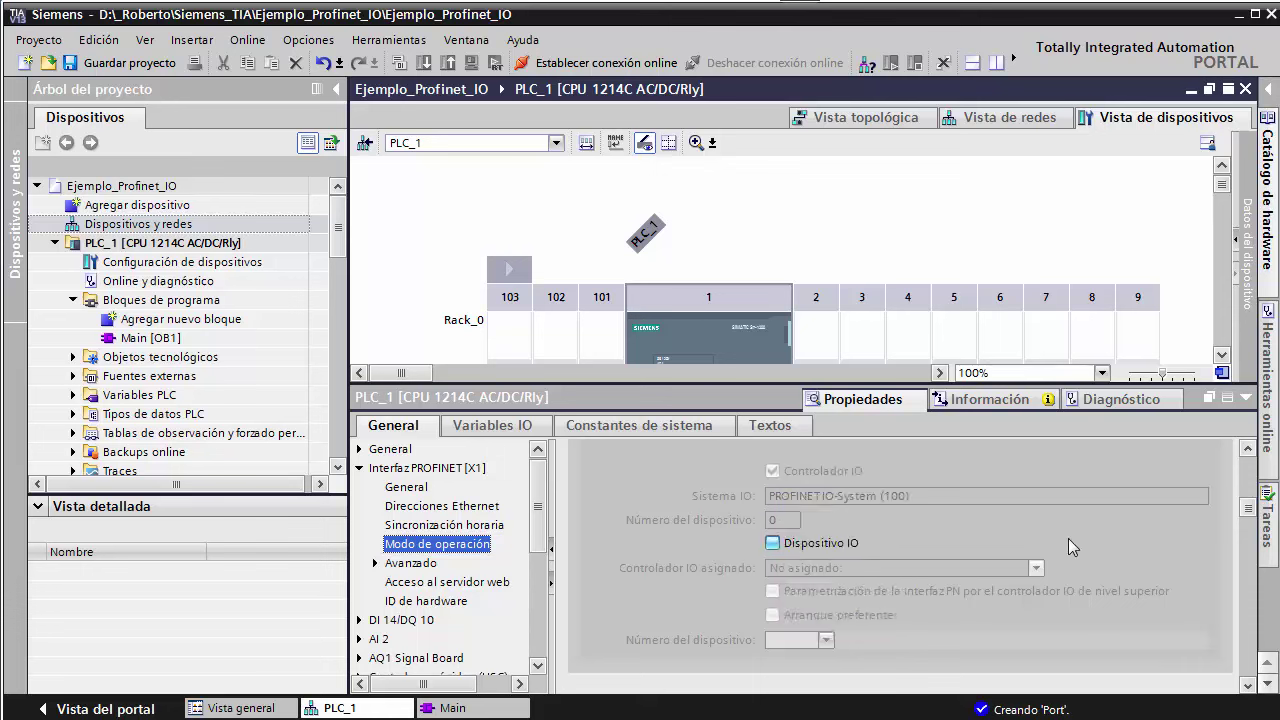
Enable Dispositivo IO for PLC_1 and assign PLC_2.Interfaz PROFINET_1 as its IO controller
left_click(772, 543)
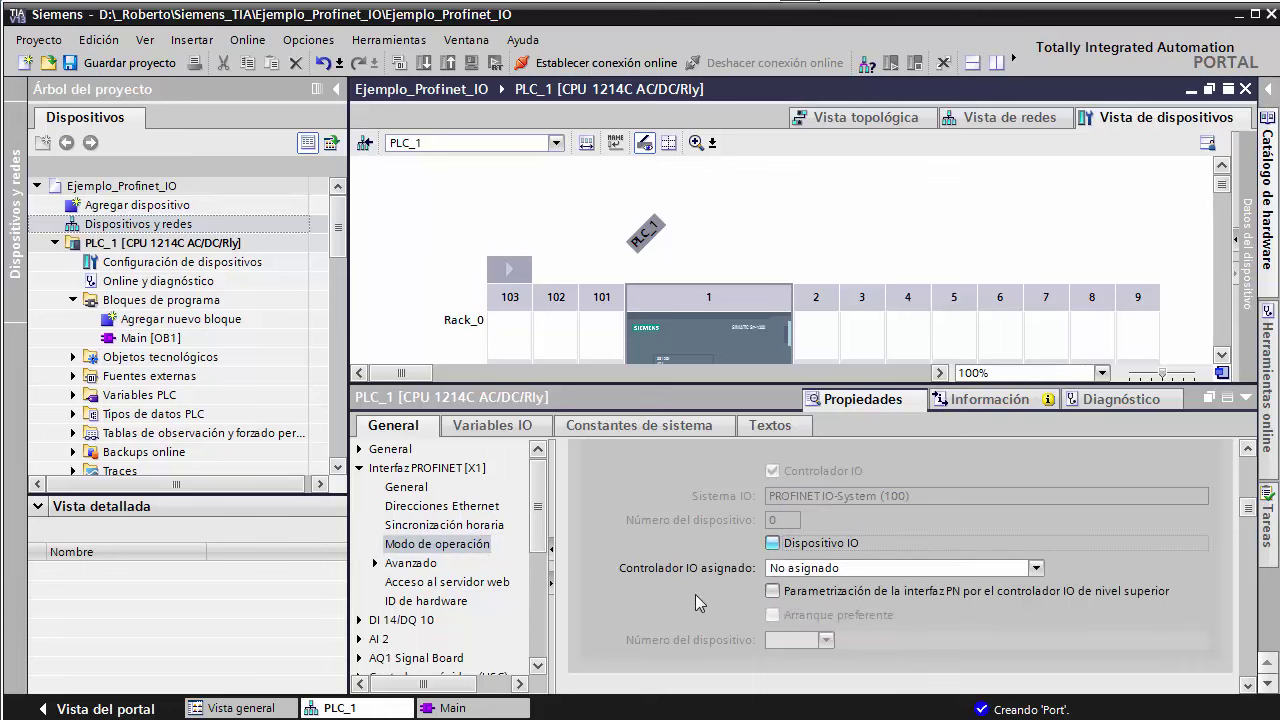
left_click(774, 545)
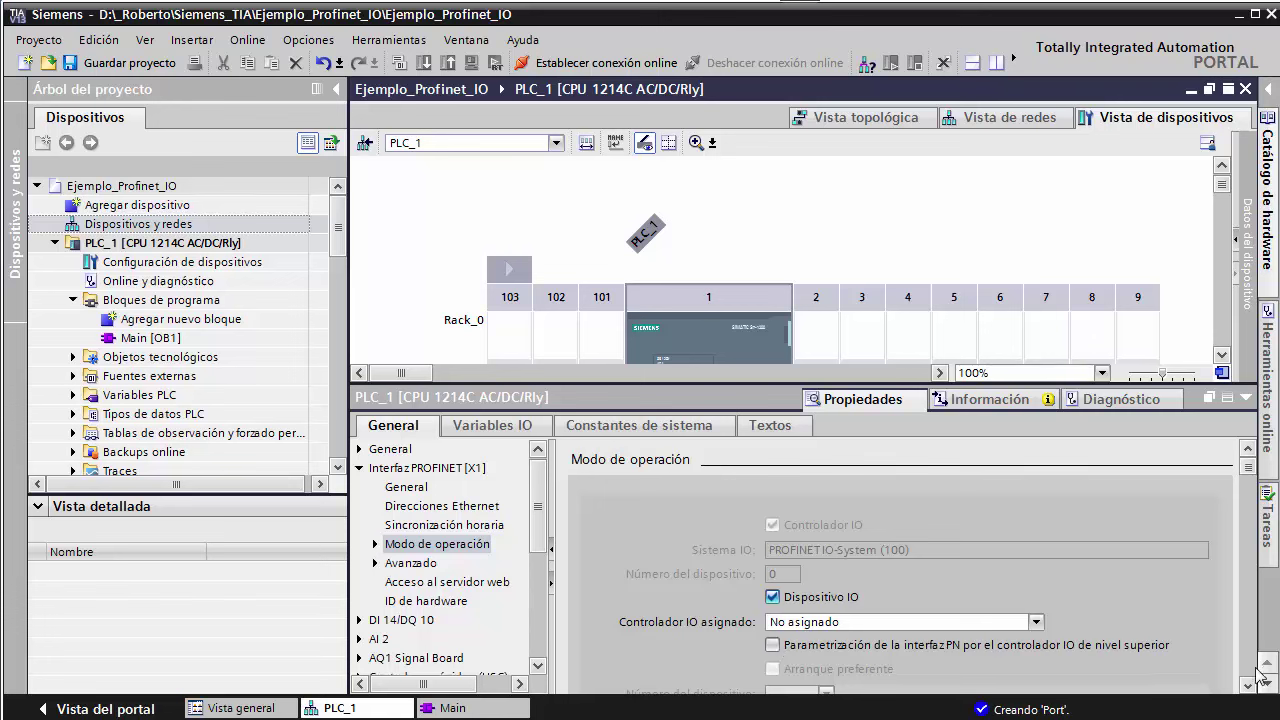
scroll(706, 528, "down", 2)
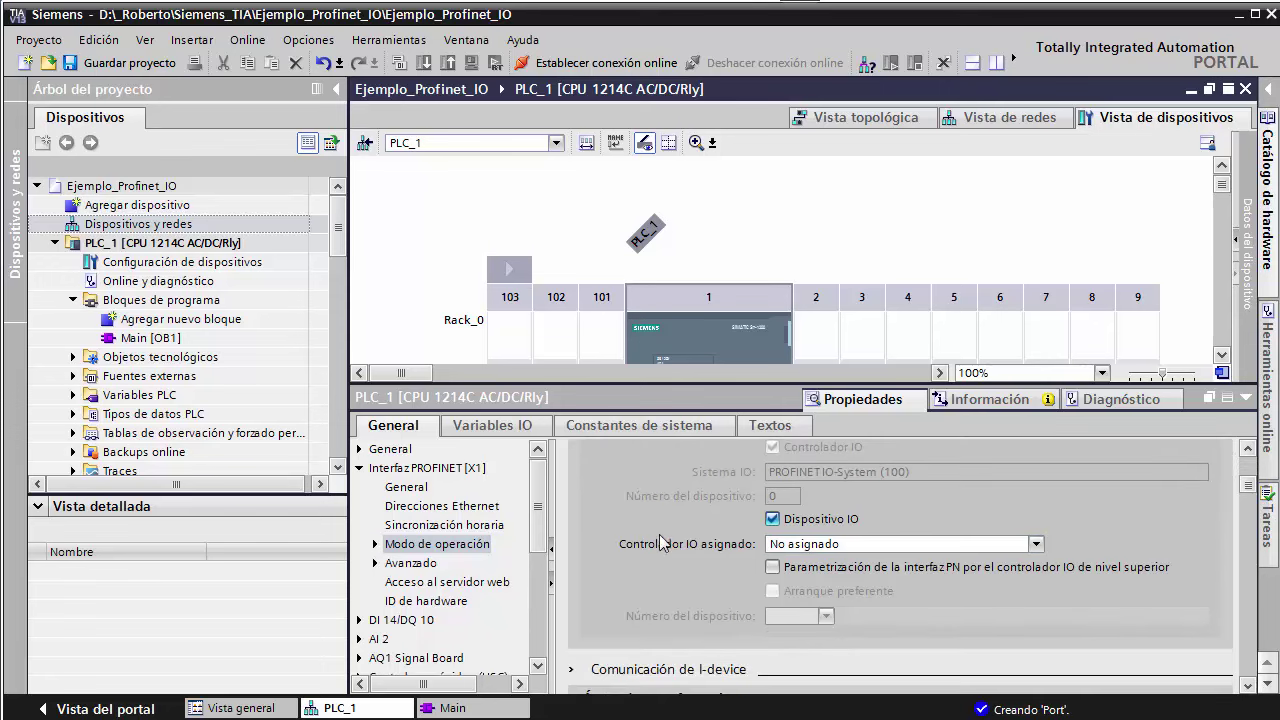
left_click(827, 545)
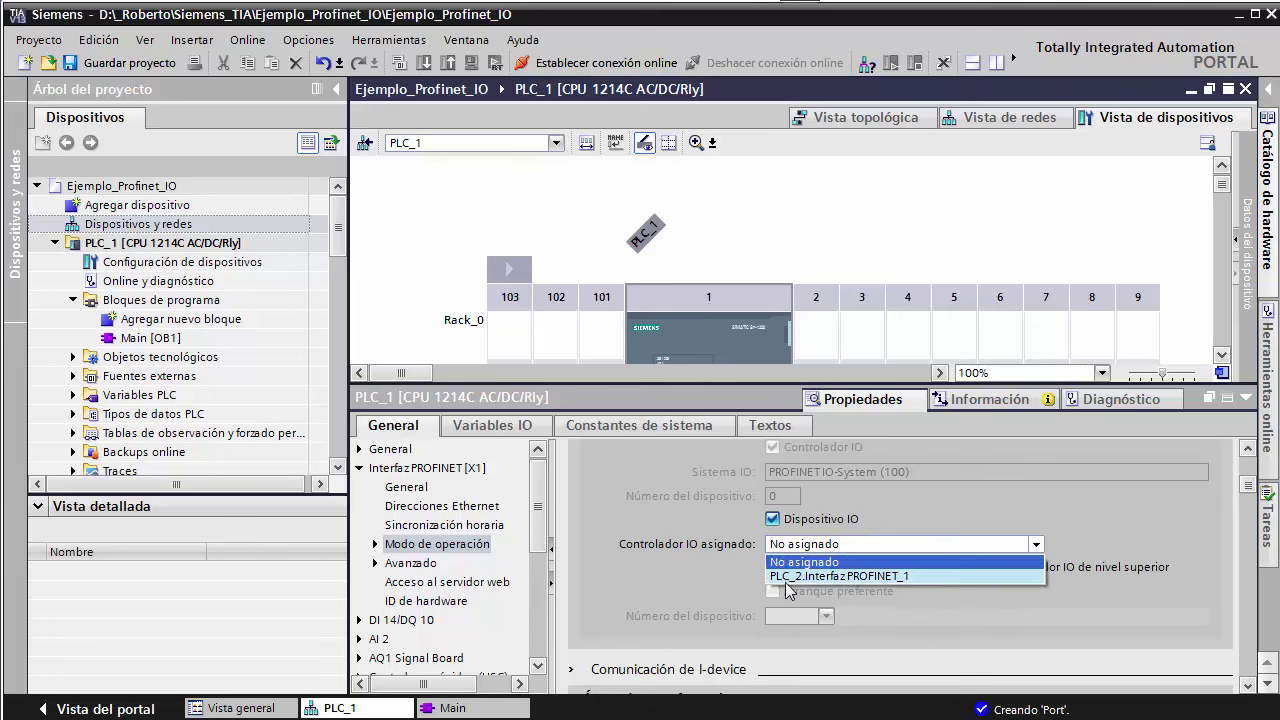
left_click(790, 578)
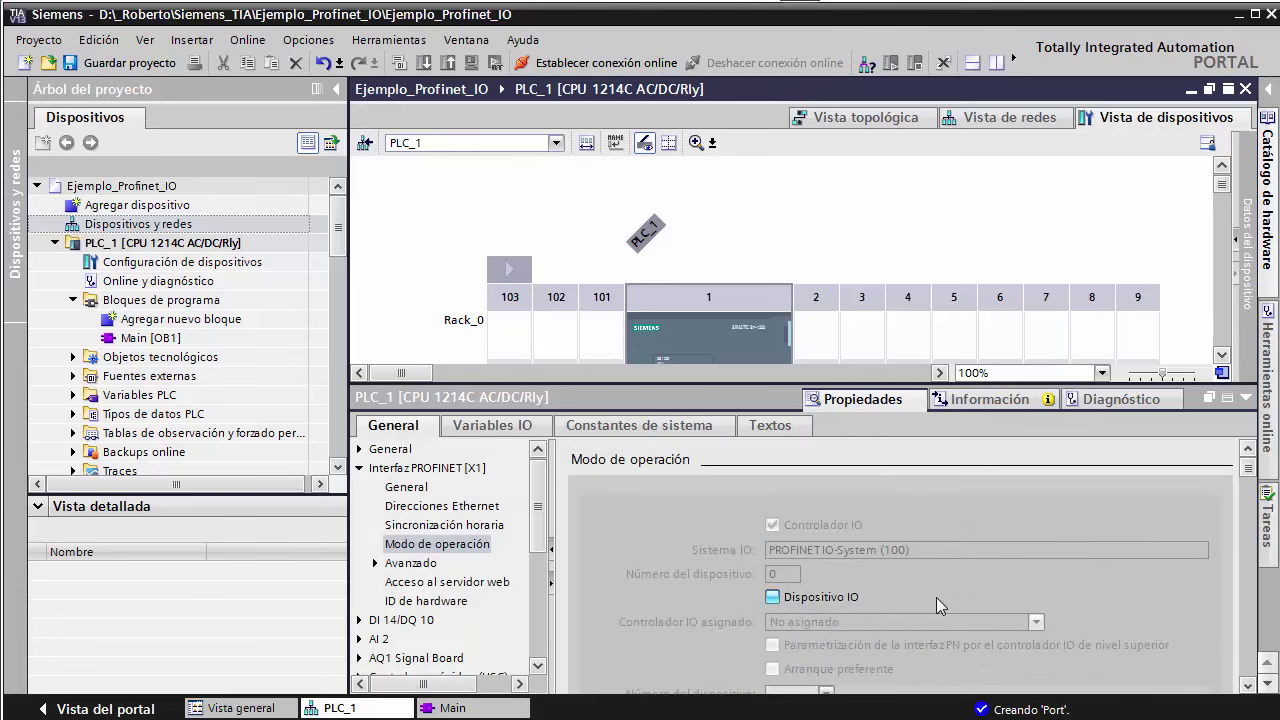
left_click(772, 597)
left_click(771, 598)
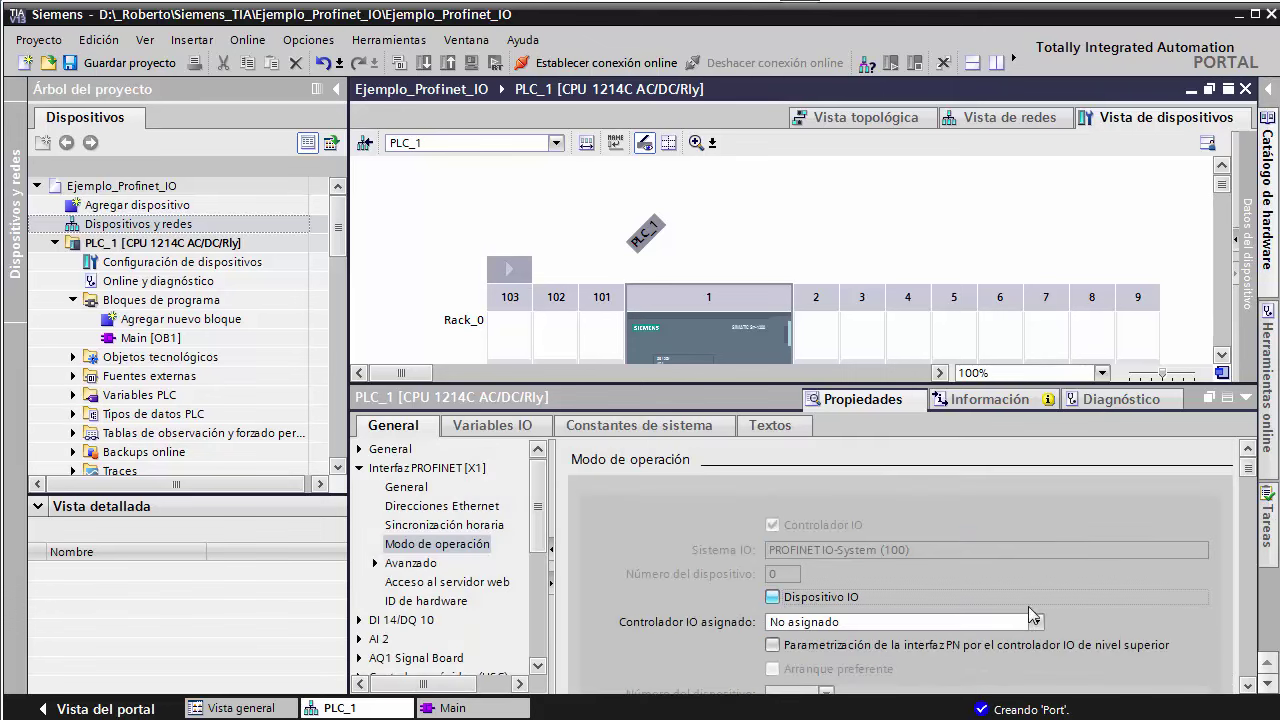
left_click(1036, 622)
left_click(850, 654)
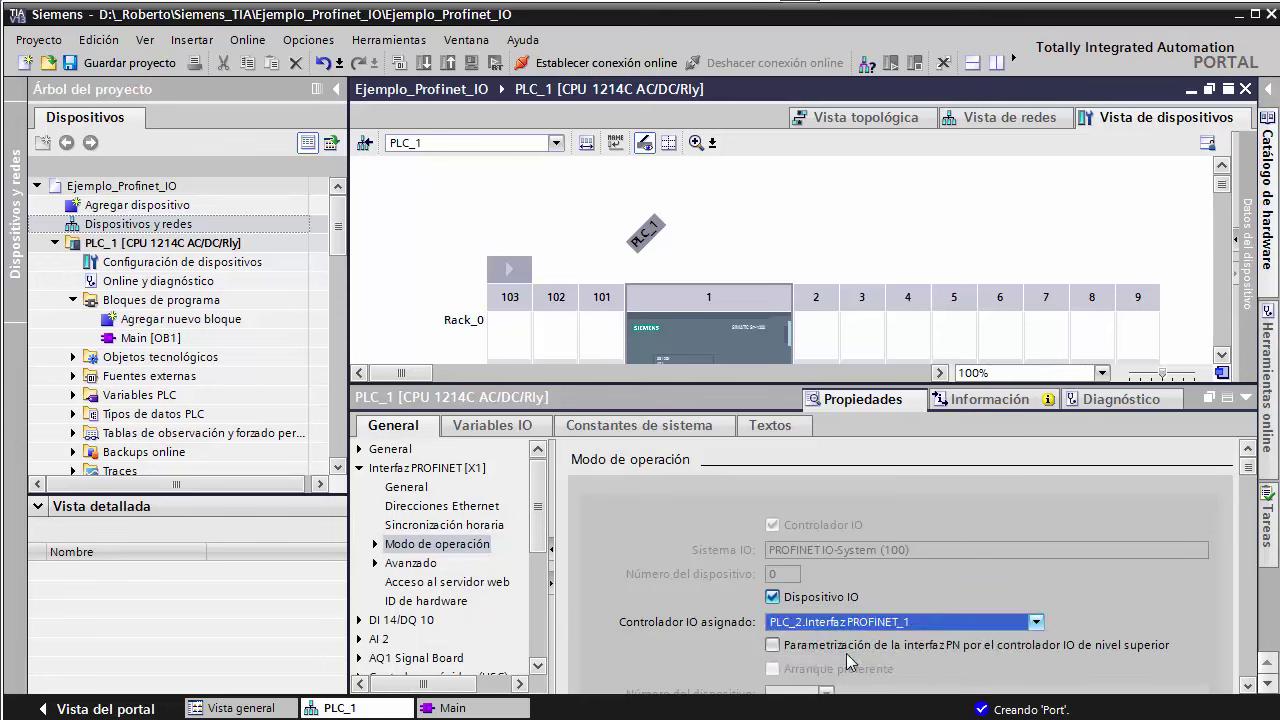
Add a first transfer area to PLC_1's I-device communication with the default name and addresses
left_click(1247, 685)
left_click(1247, 685)
left_click(1247, 685)
left_click(1247, 685)
left_click(1247, 685)
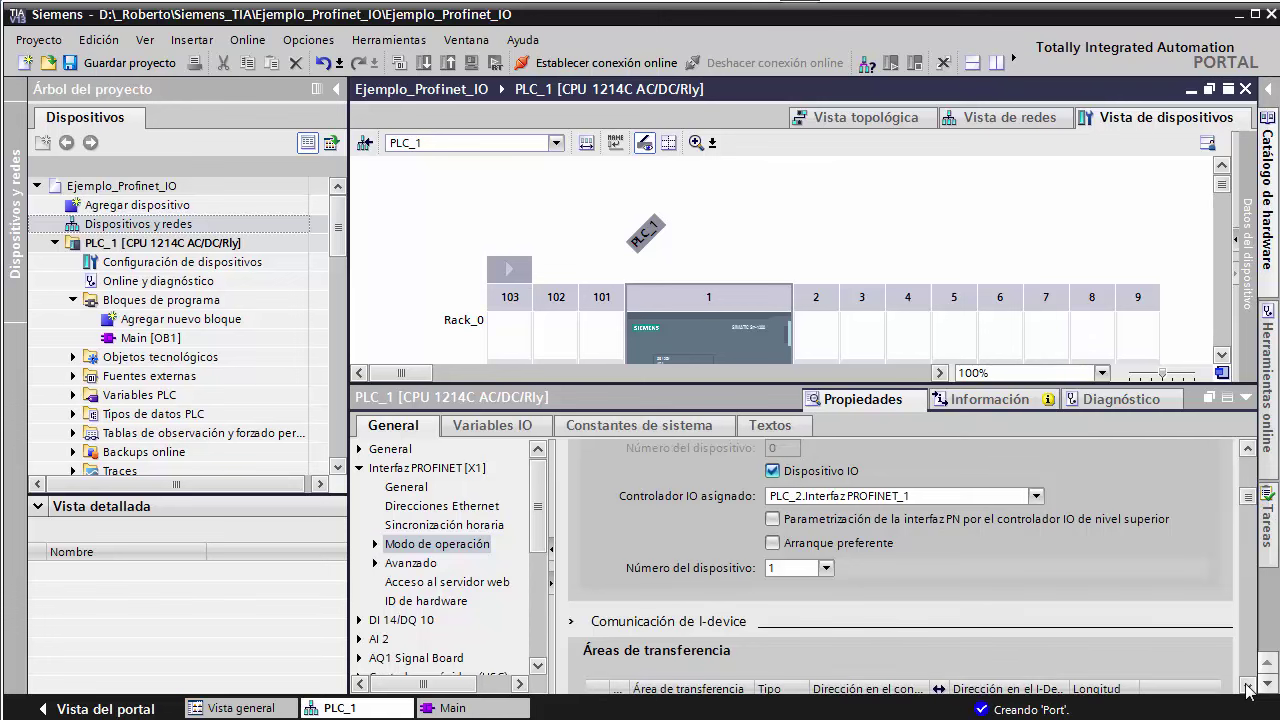
left_click(1247, 685)
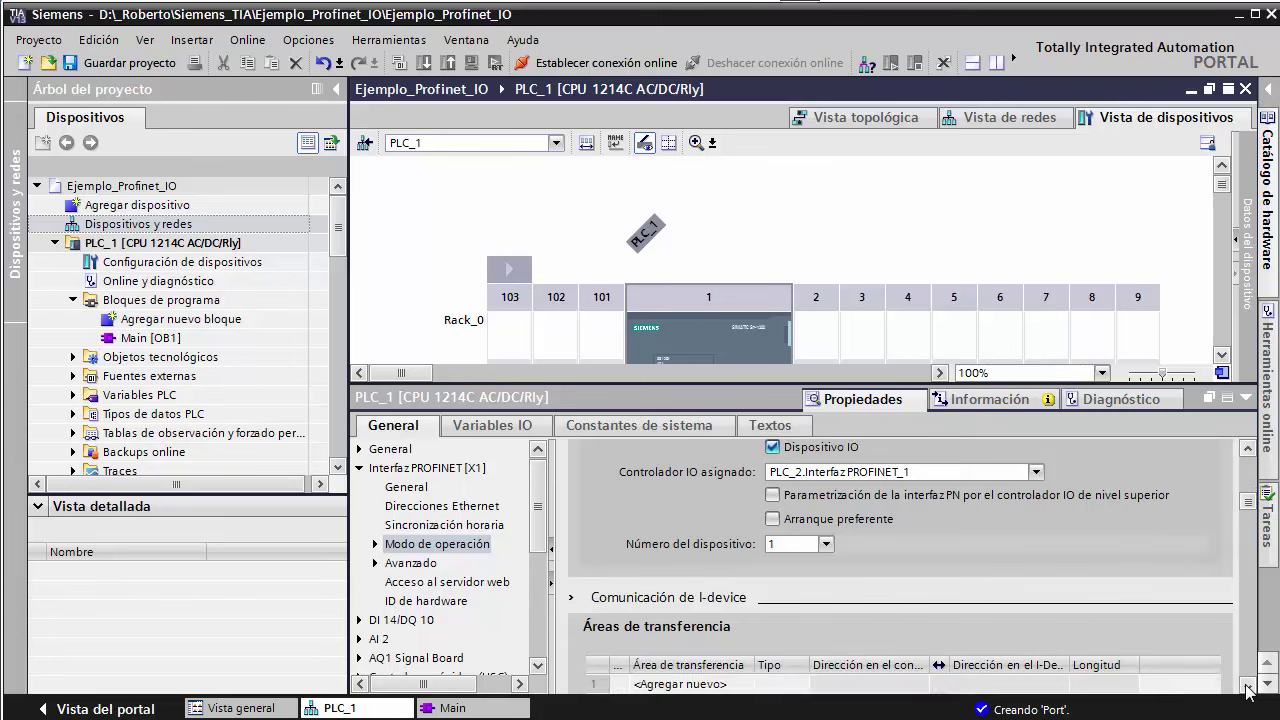
left_click(1247, 685)
left_click(1247, 685)
left_click(1247, 686)
left_click(1247, 686)
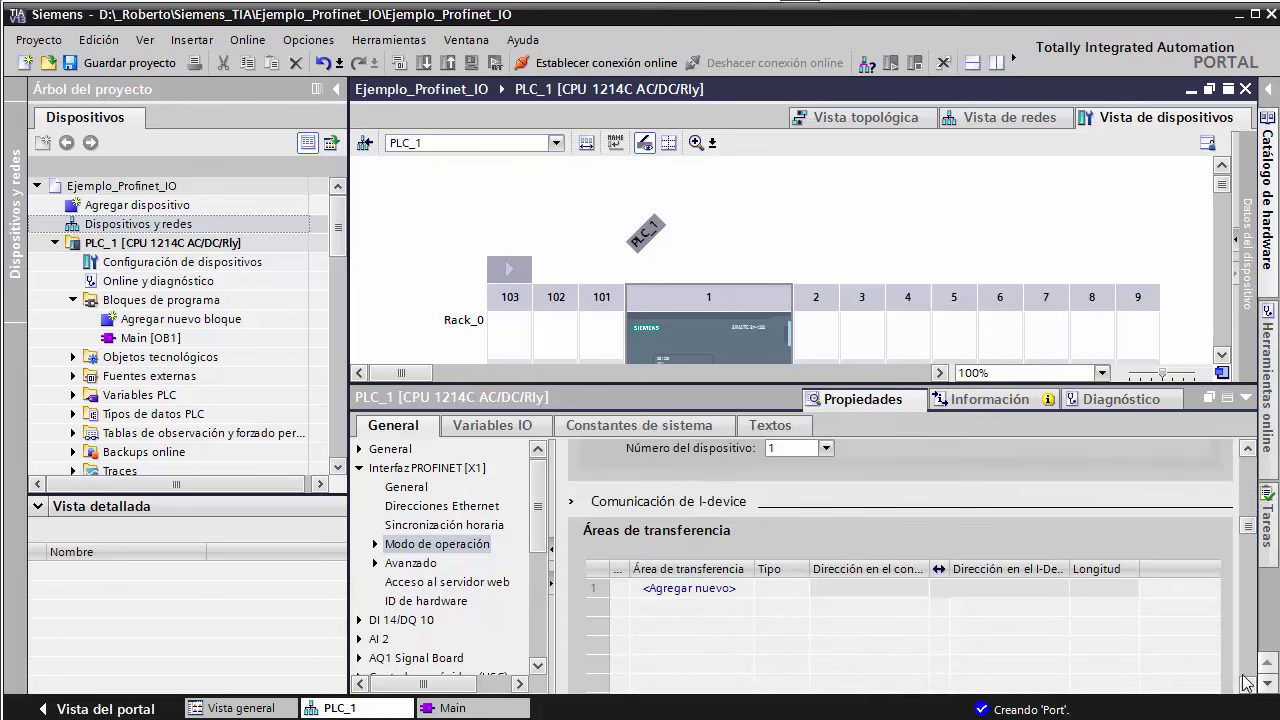
left_click(680, 591)
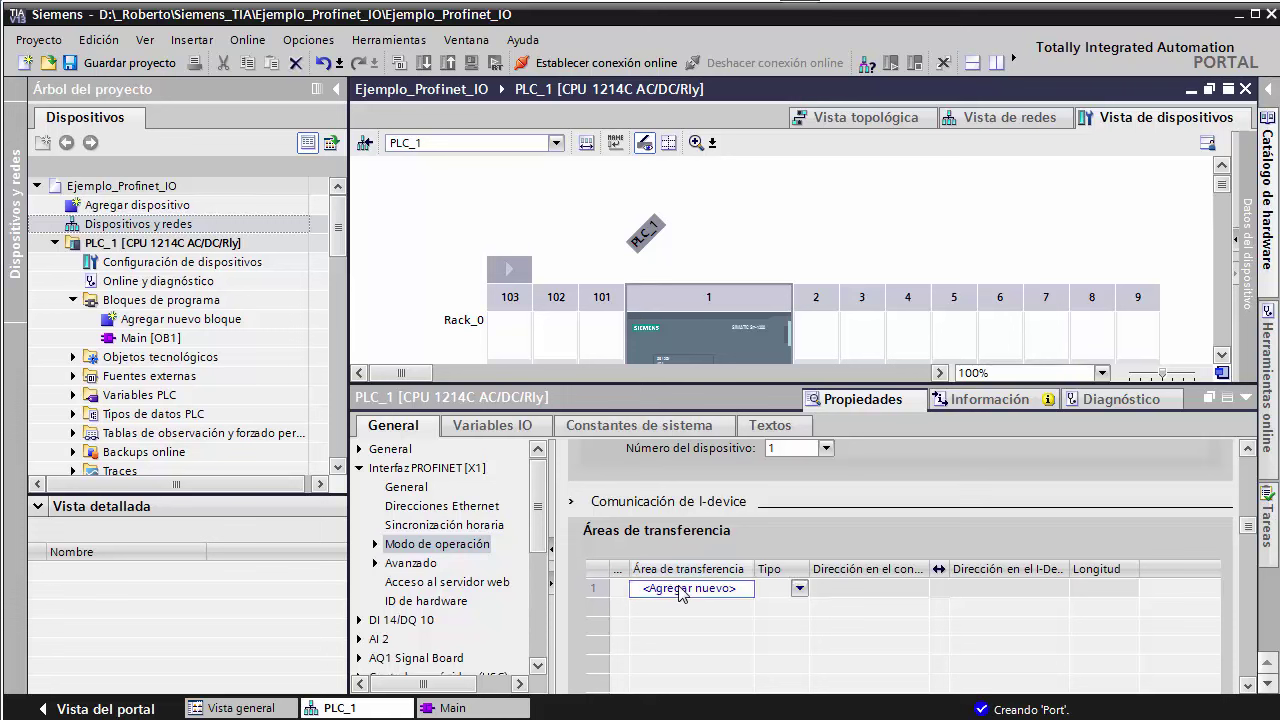
left_click(688, 591)
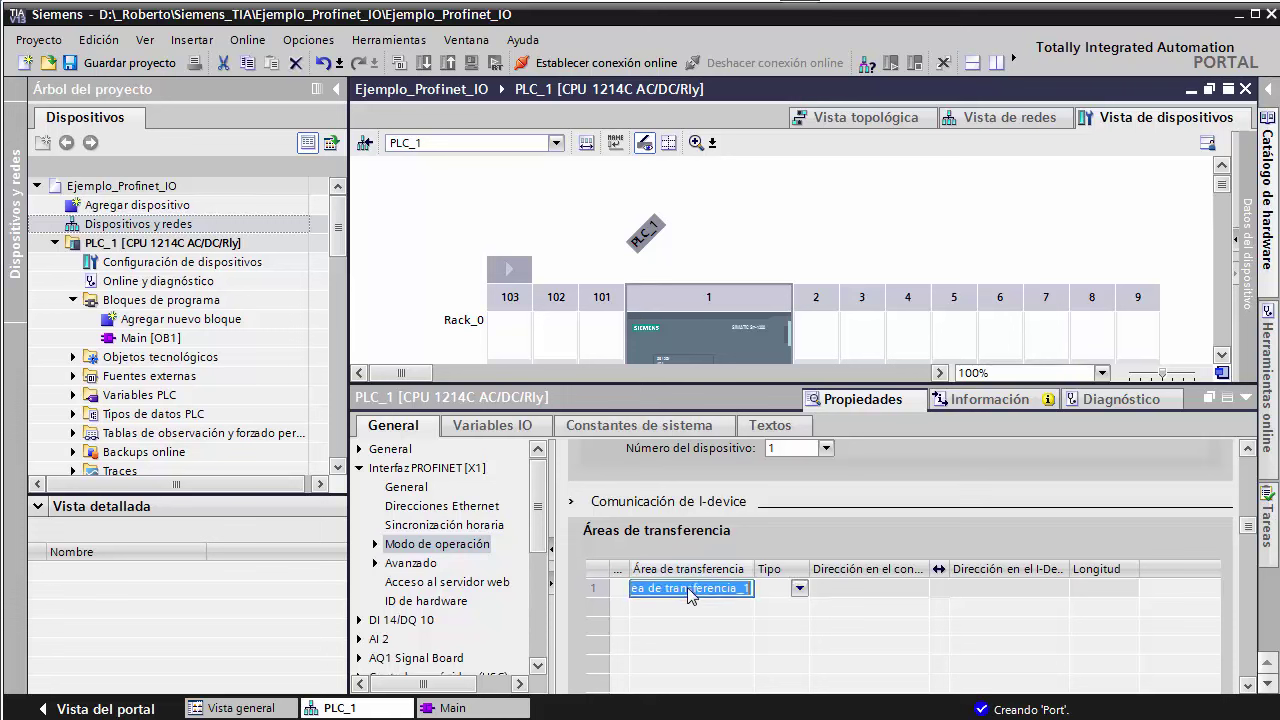
left_click(868, 608)
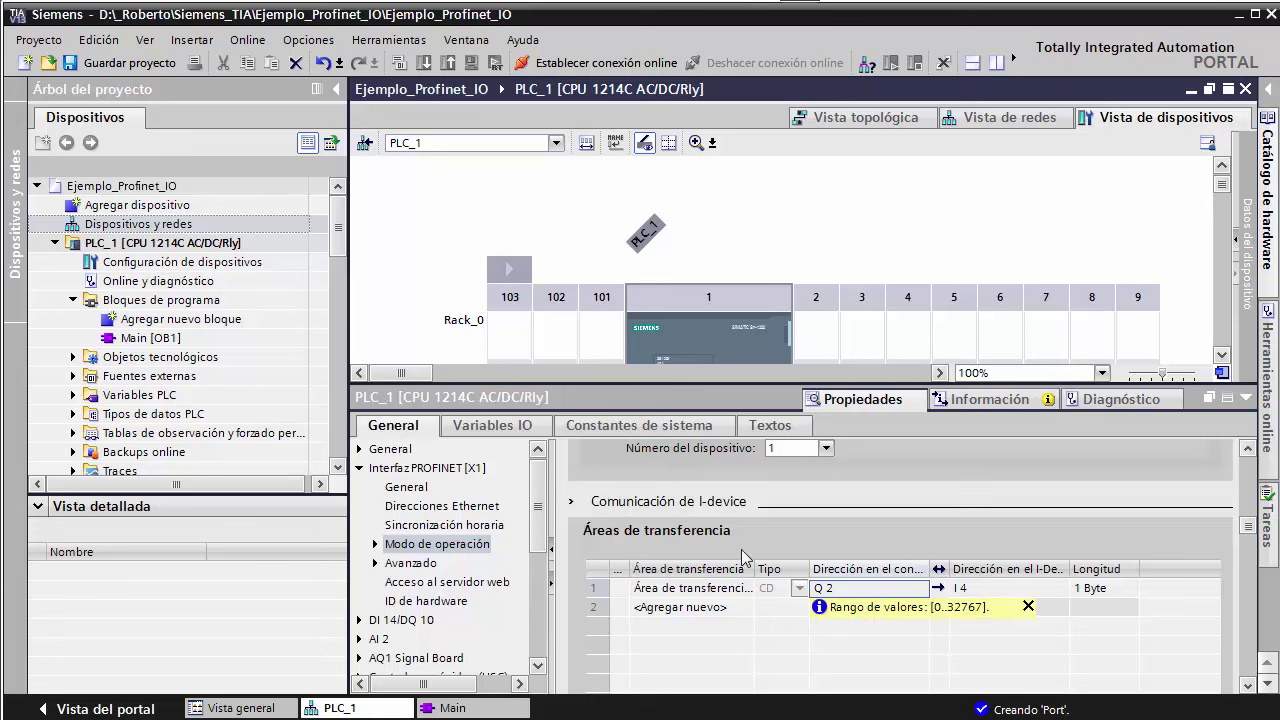
Float and enlarge the properties window, and widen both address columns of the transfer areas table
left_click(1209, 397)
left_click_drag(615, 375, 321, 59)
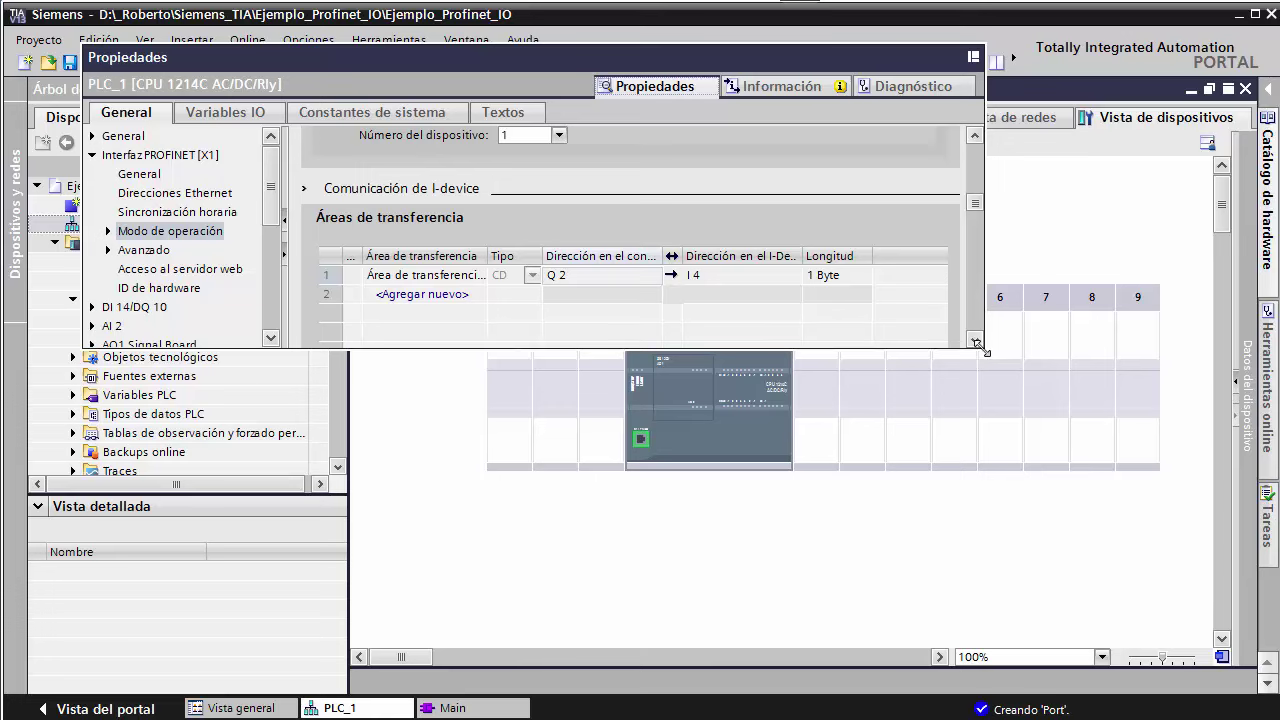
left_click_drag(985, 343, 1237, 658)
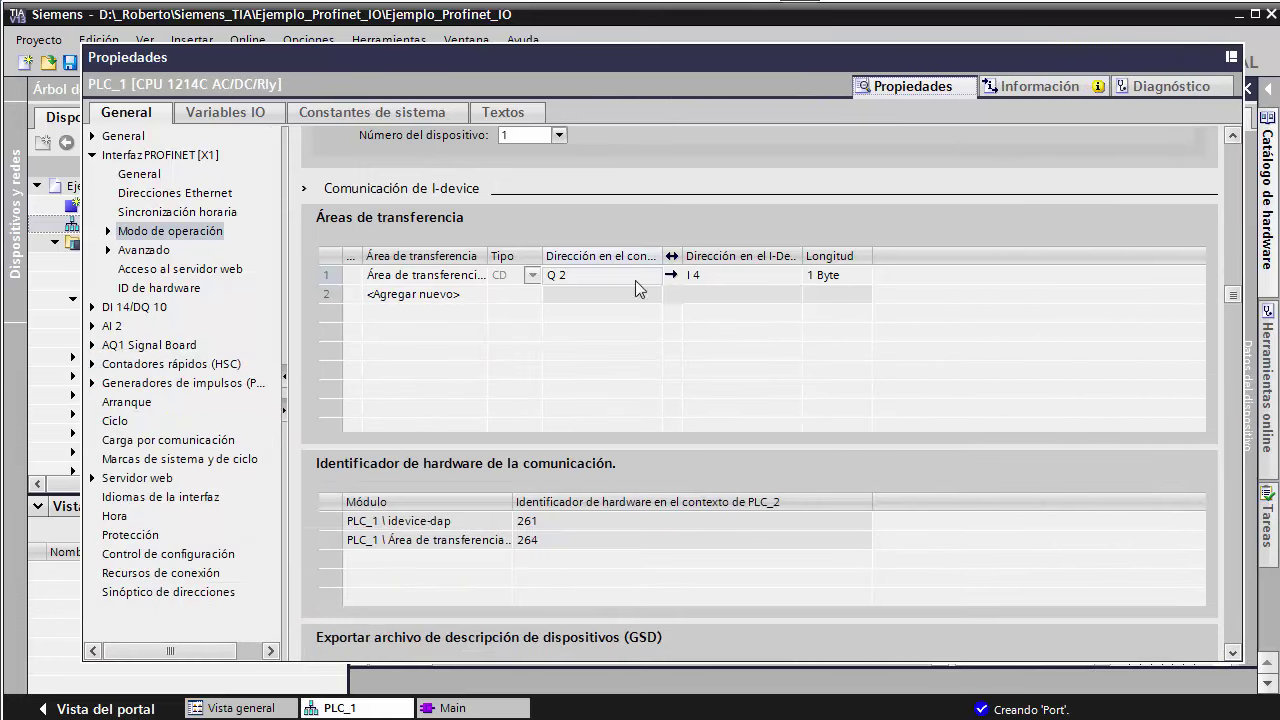
left_click_drag(663, 256, 738, 258)
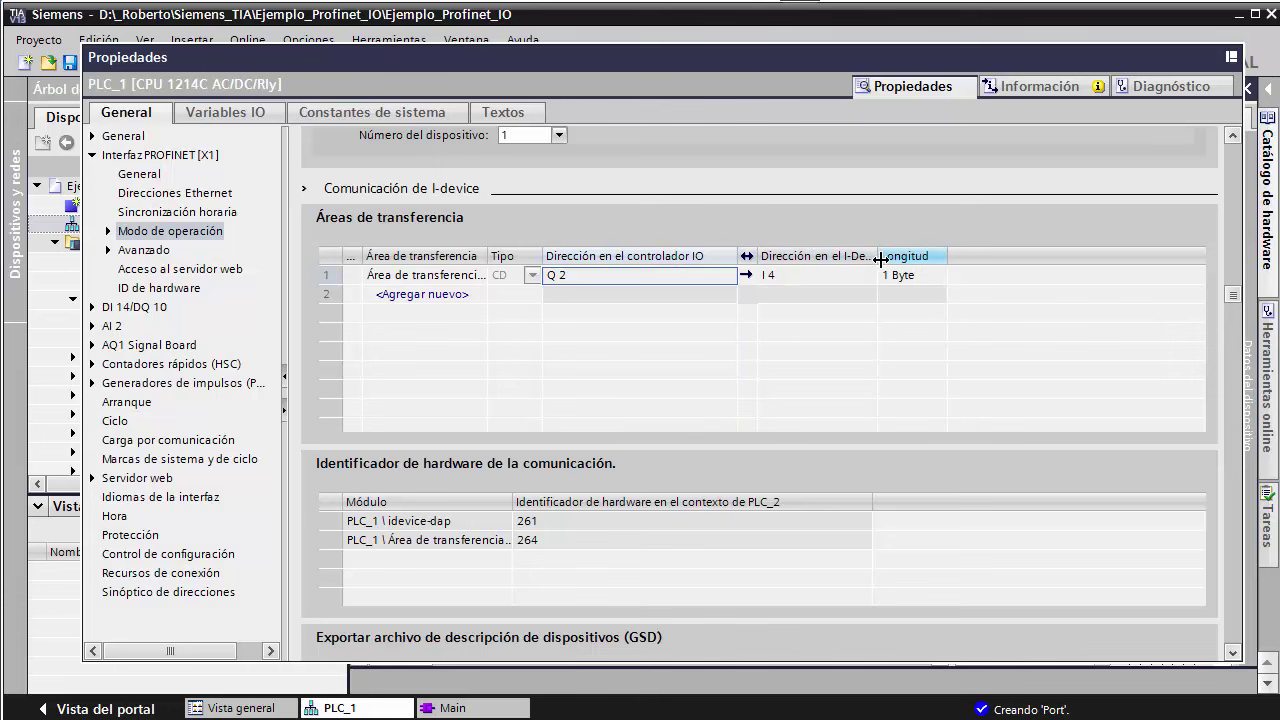
left_click_drag(878, 257, 1019, 256)
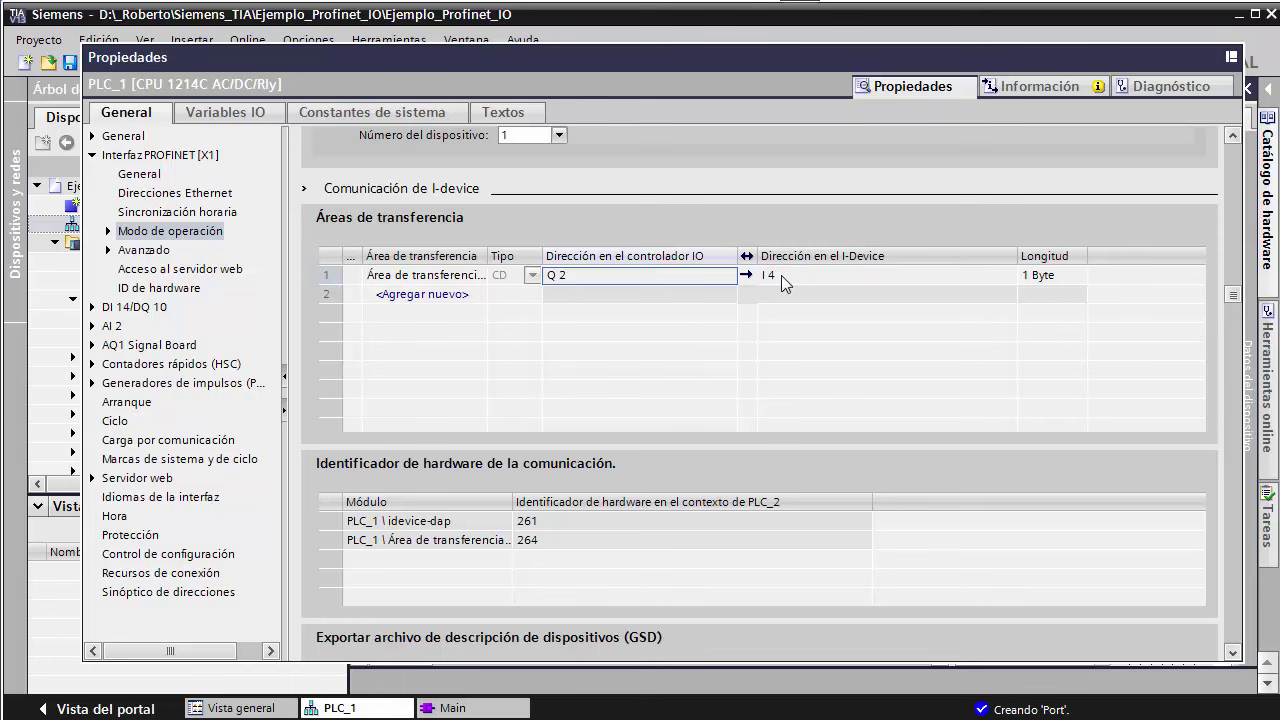
Open the first transfer area's length for editing
left_click(1038, 278)
left_click(1025, 275)
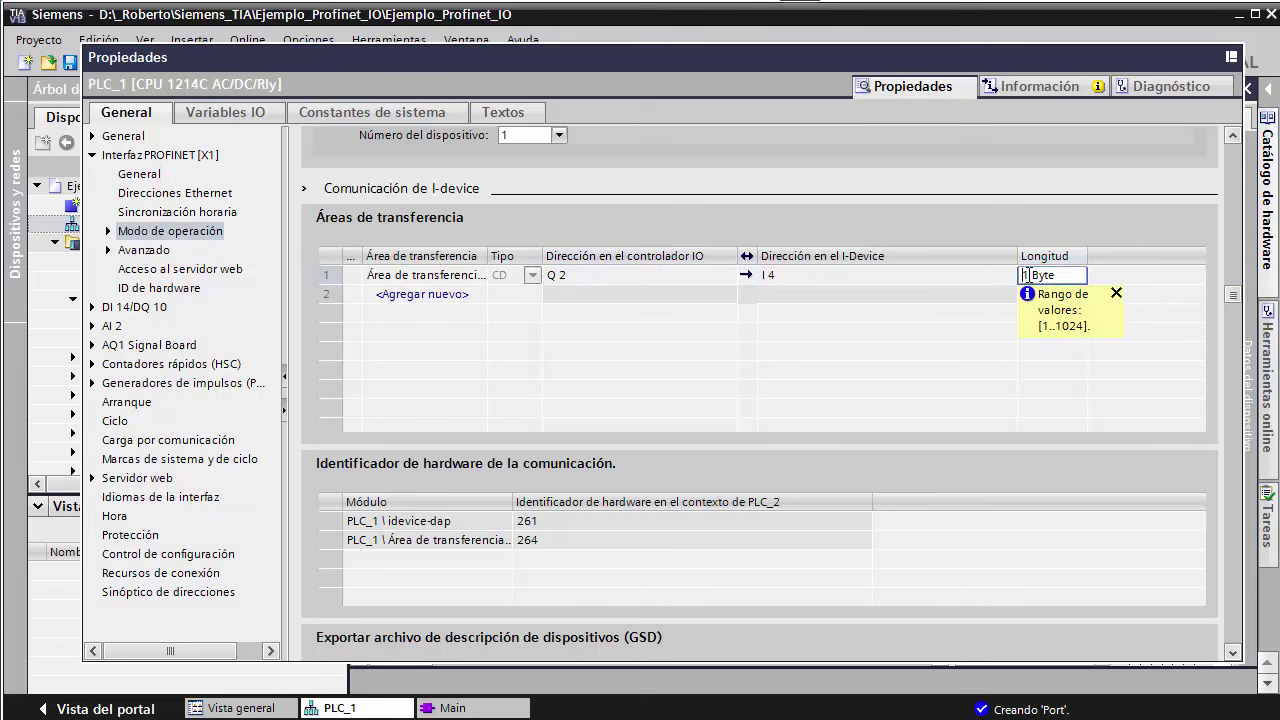
double_click(1027, 274)
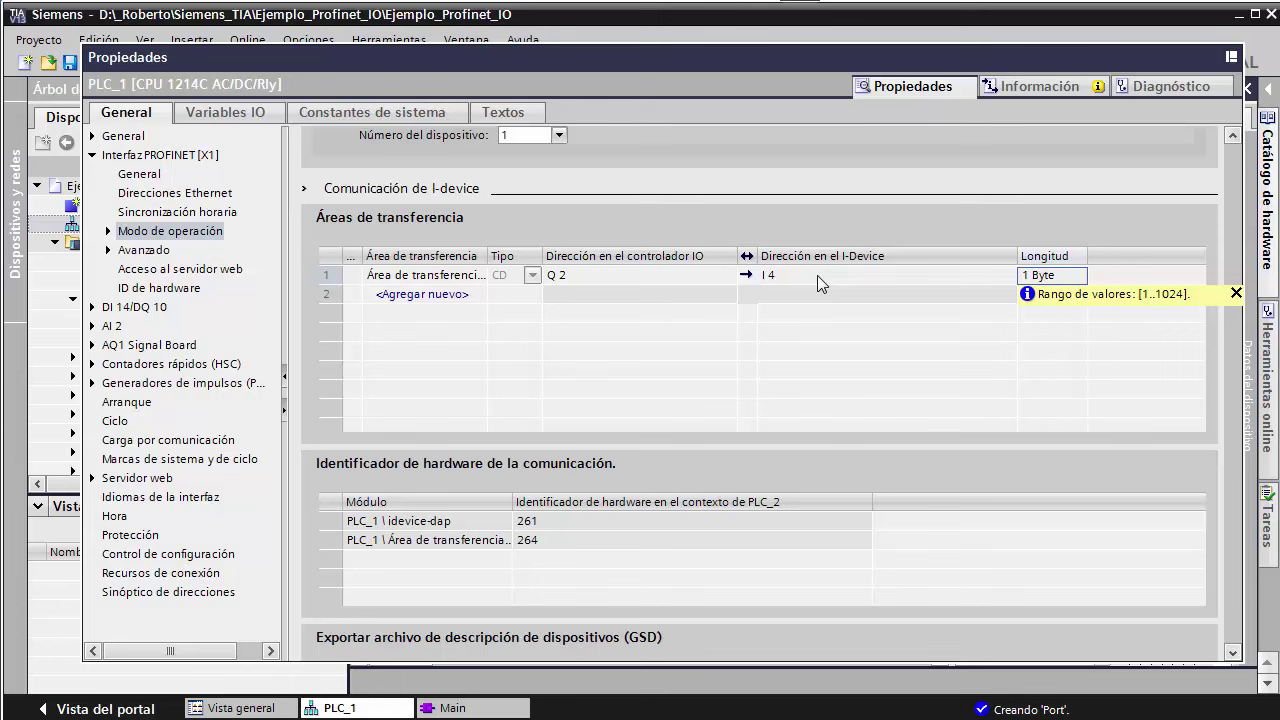
Add a second transfer area and reverse its direction so data goes from the I-device to the IO controller
left_click(418, 293)
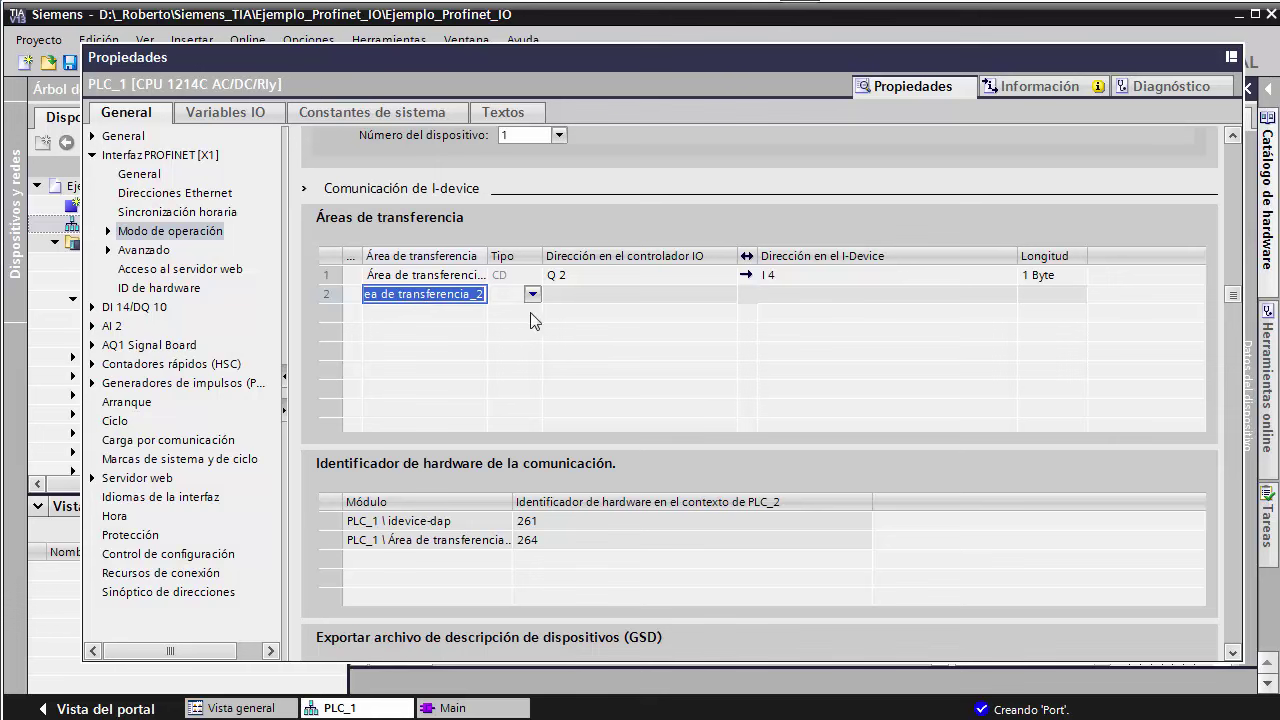
left_click(608, 294)
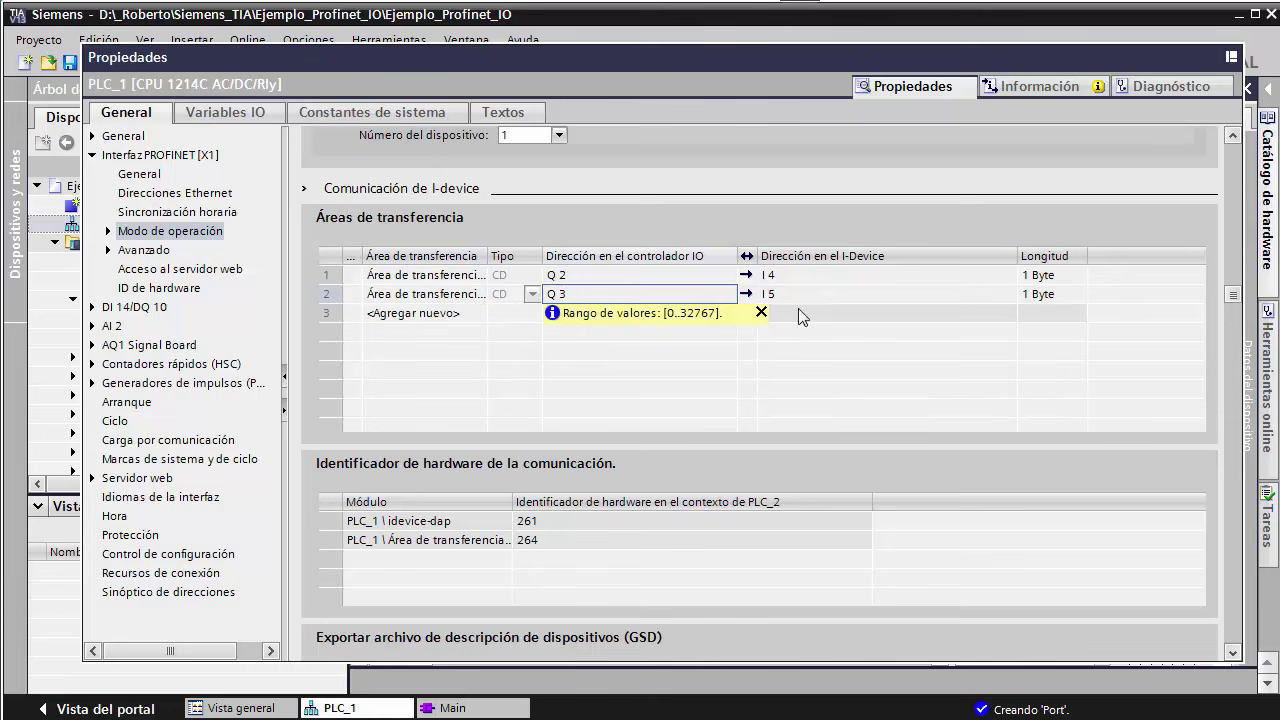
left_click(746, 294)
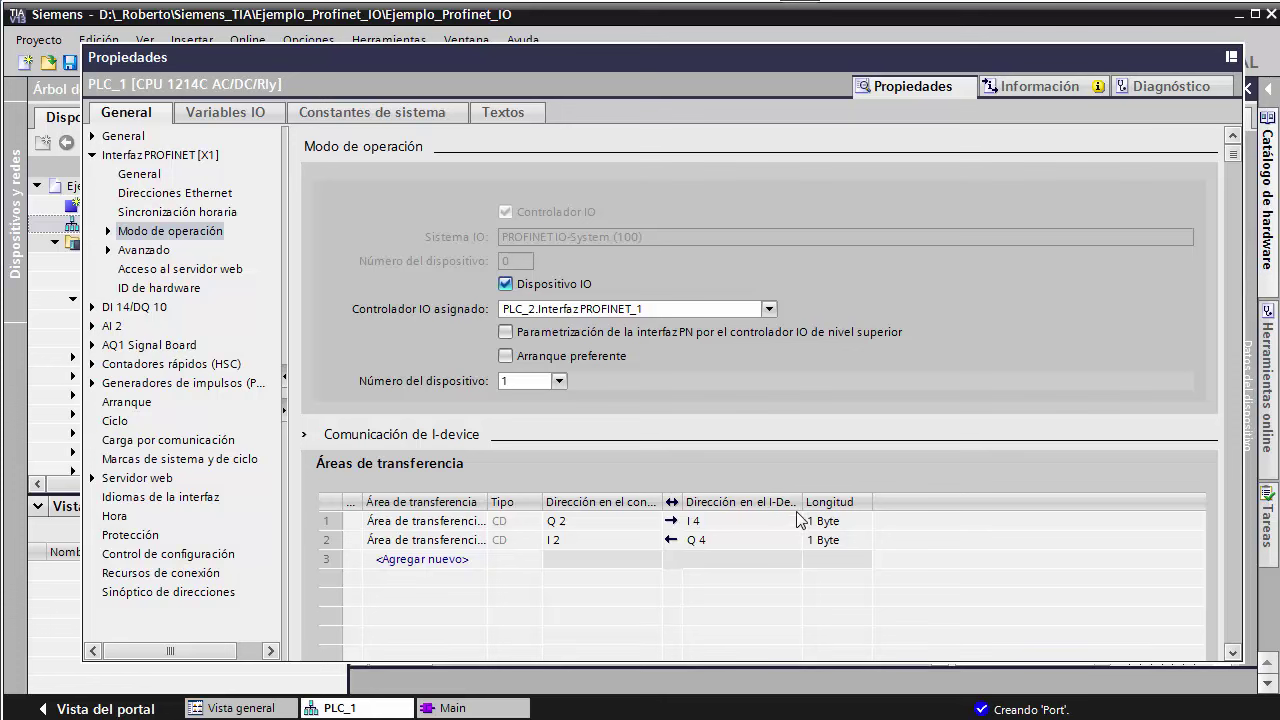
Adjust the widths of the IO controller and I-device address columns so their full headings fit
left_click_drag(802, 505, 871, 505)
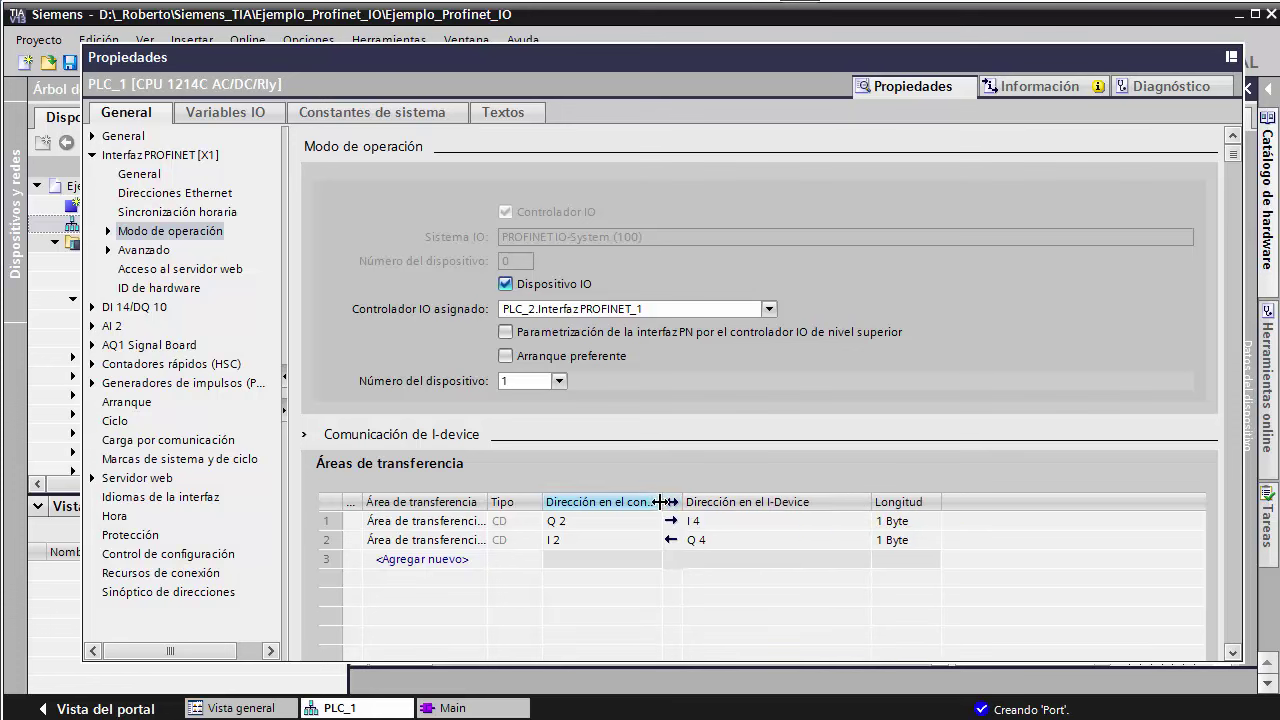
left_click_drag(662, 505, 737, 505)
left_click(793, 561)
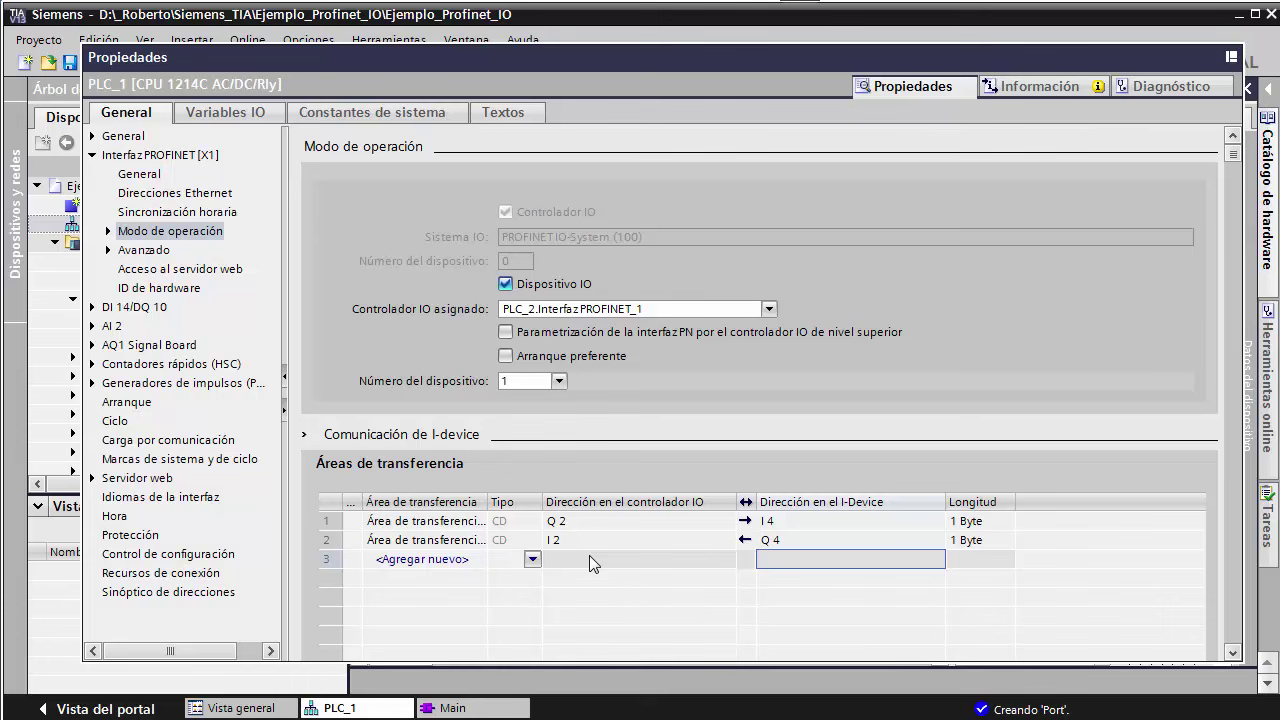
mouse_move(946, 501)
left_mouse_down()
mouse_move(866, 501)
mouse_move(922, 499)
left_mouse_up()
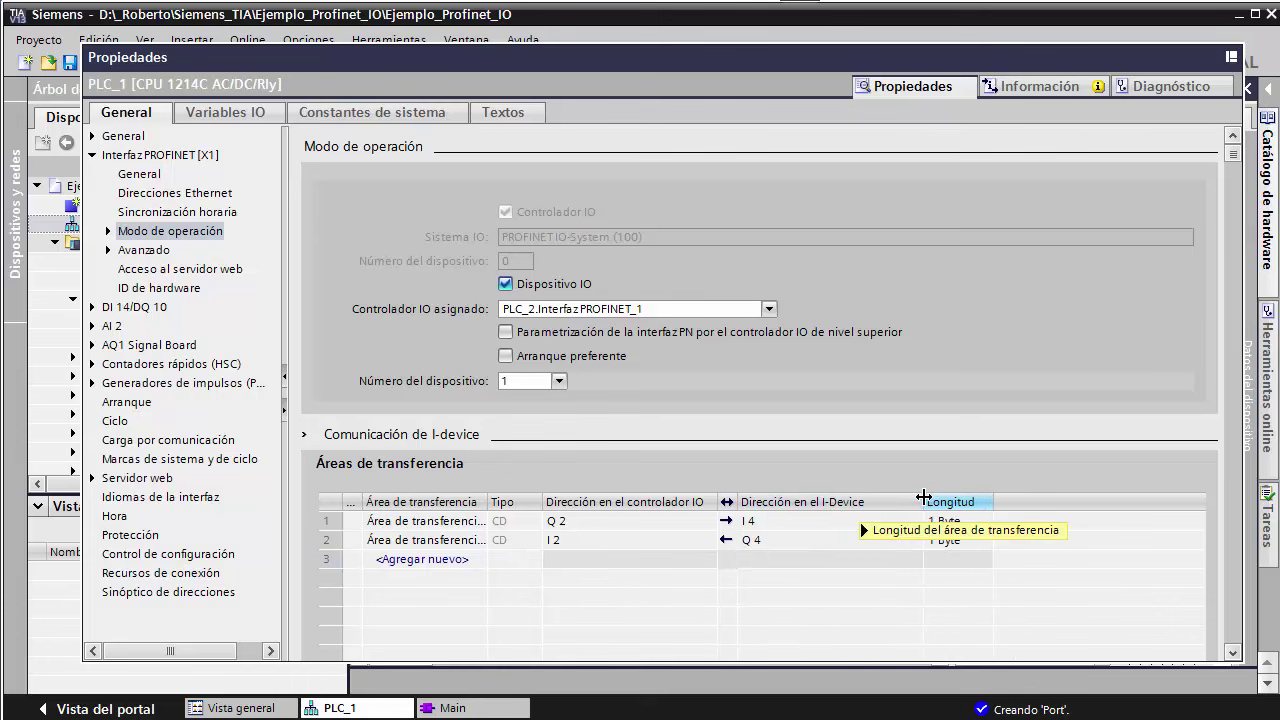
Set the first transfer area's address in the IO controller to Q 4
left_click(560, 520)
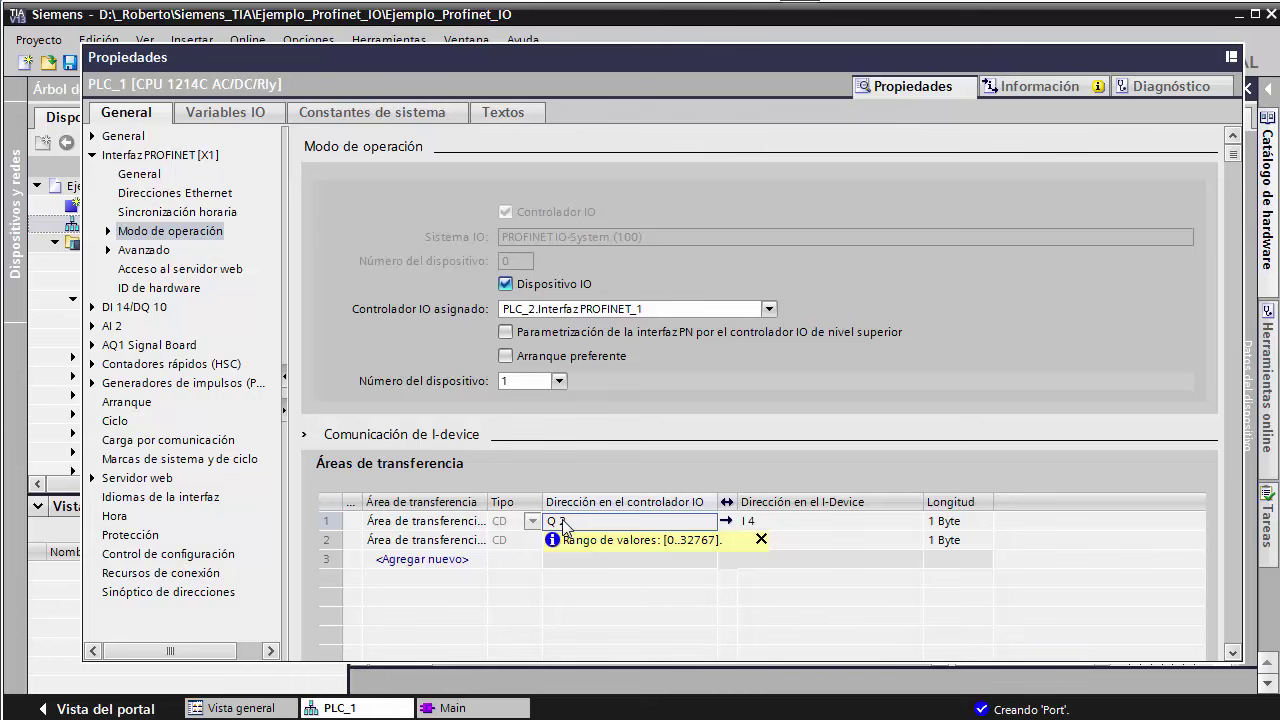
double_click(562, 521)
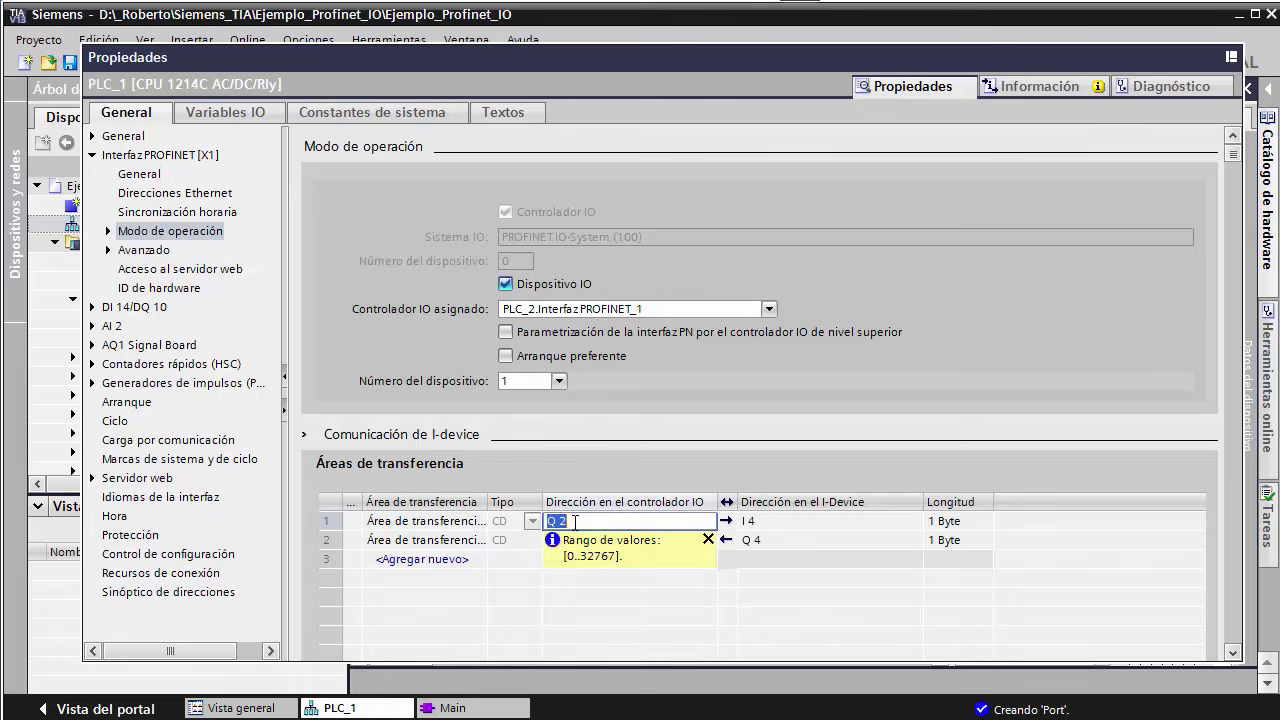
left_click(576, 521)
key("BackSpace")
type("4")
left_click(856, 560)
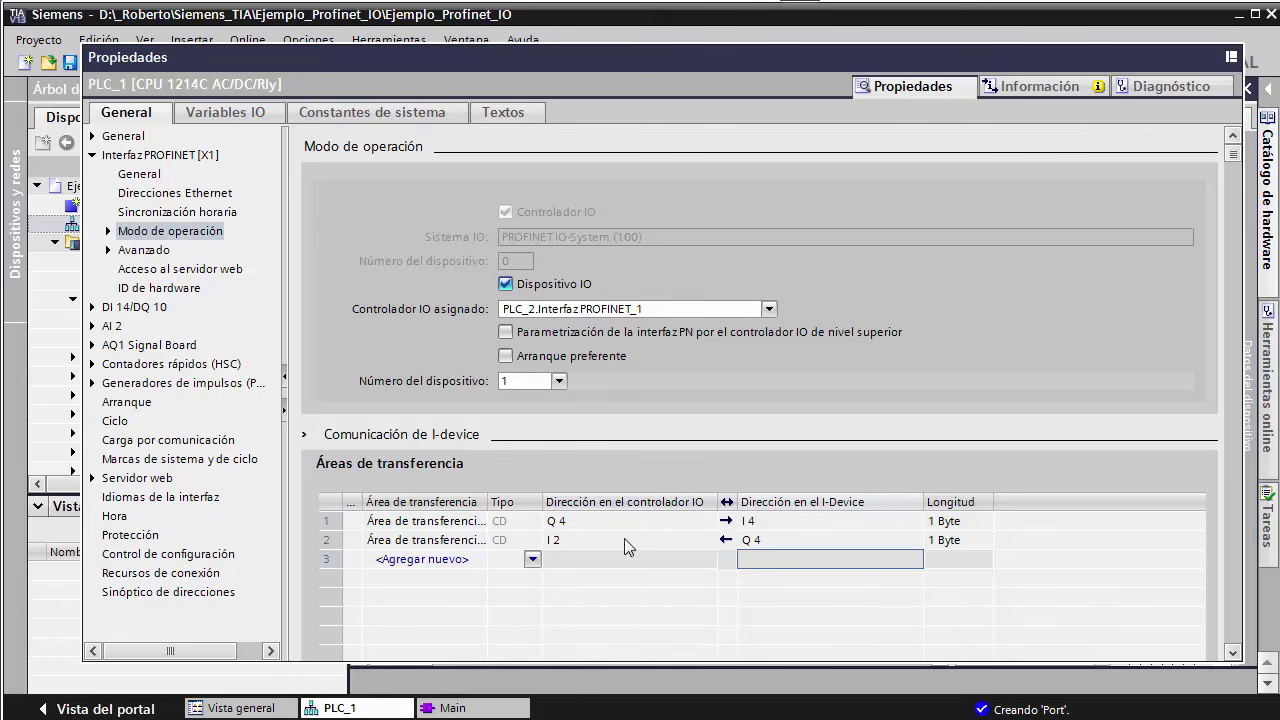
Set the second transfer area's address in the IO controller to I 4 and dock the floating properties window back into the editor
double_click(567, 540)
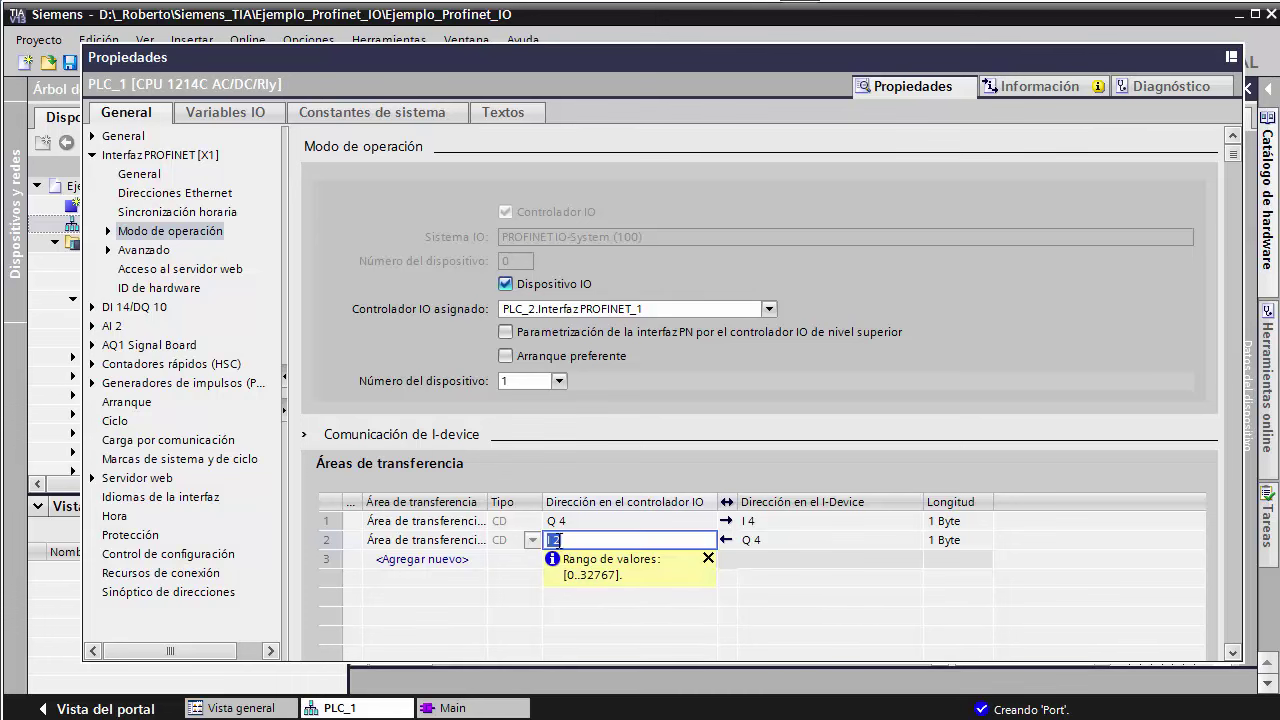
key("BackSpace")
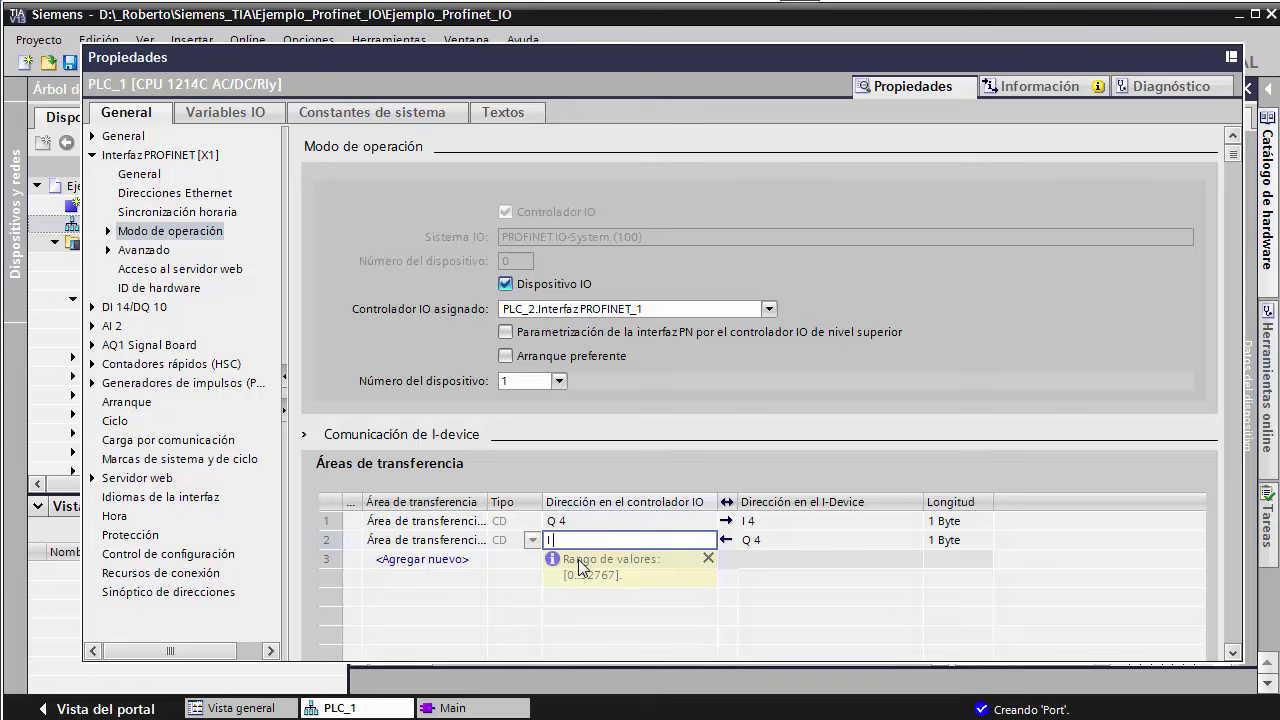
type("2")
key("BackSpace")
type("4")
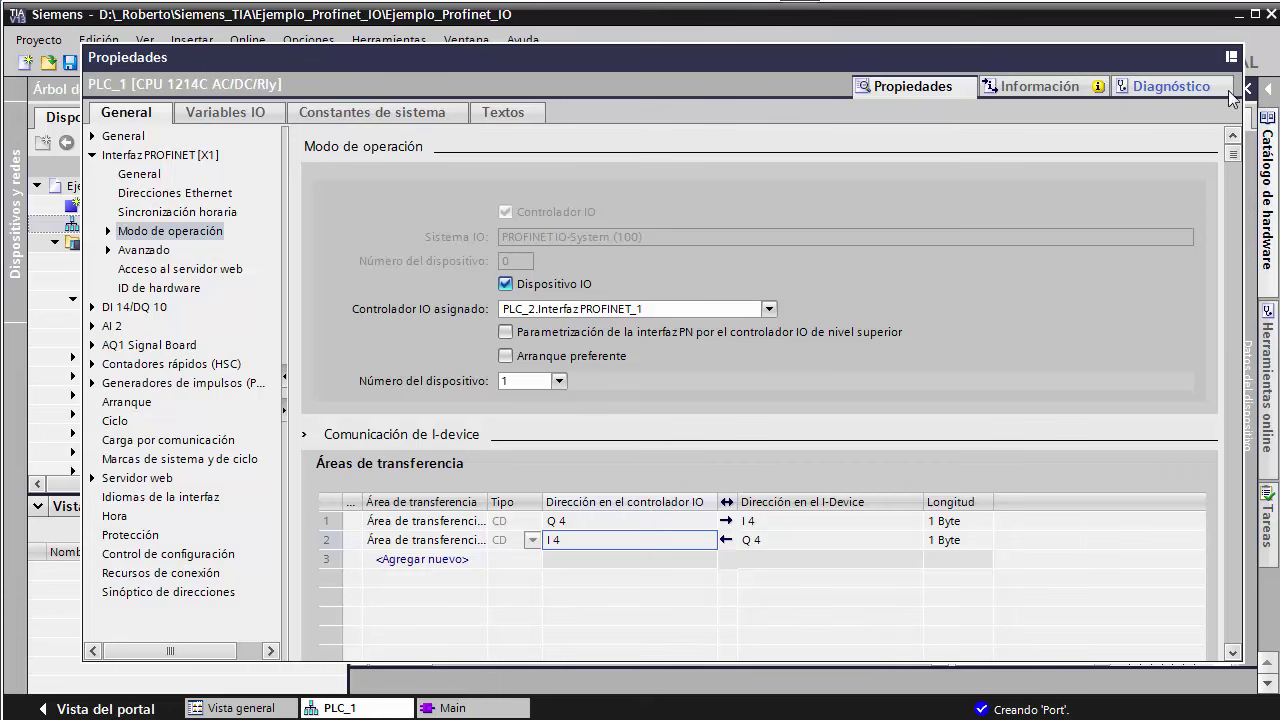
left_click(1230, 58)
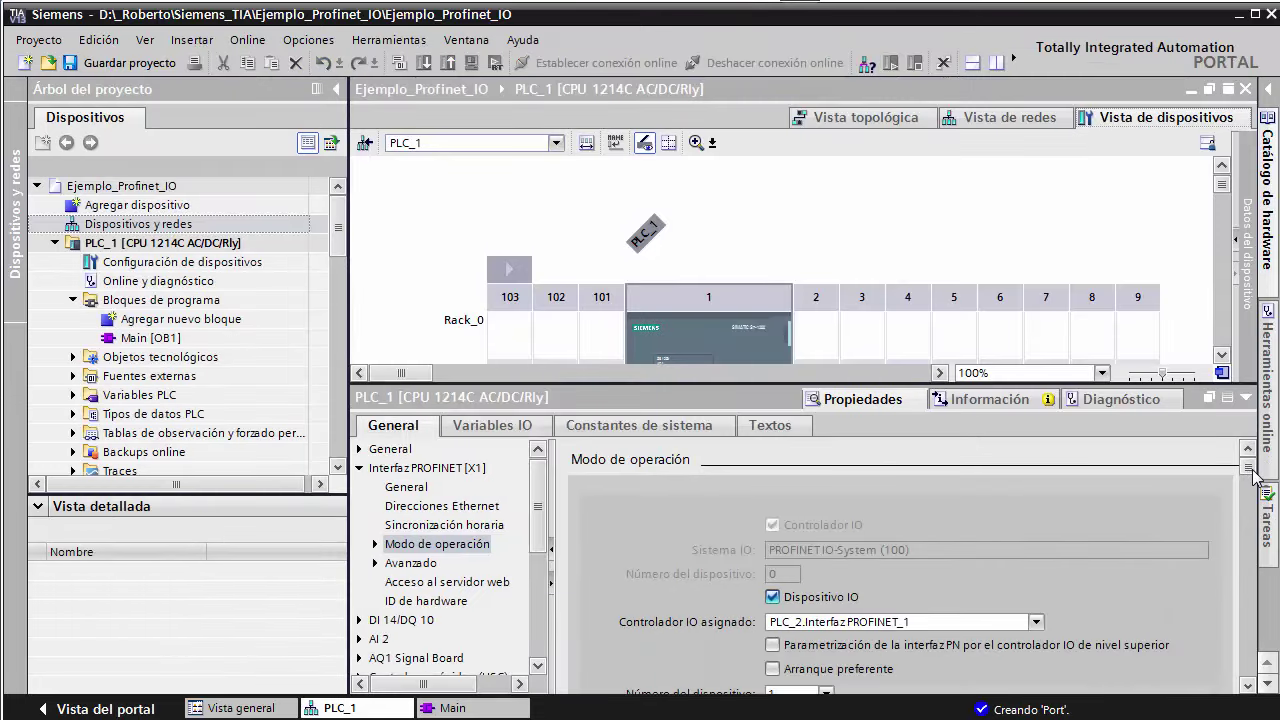
Examine PLC_1's remaining operating mode settings, from GSD export and shared device to update time, response monitoring time and the accepted-cycles options
left_click_drag(1249, 474, 1252, 614)
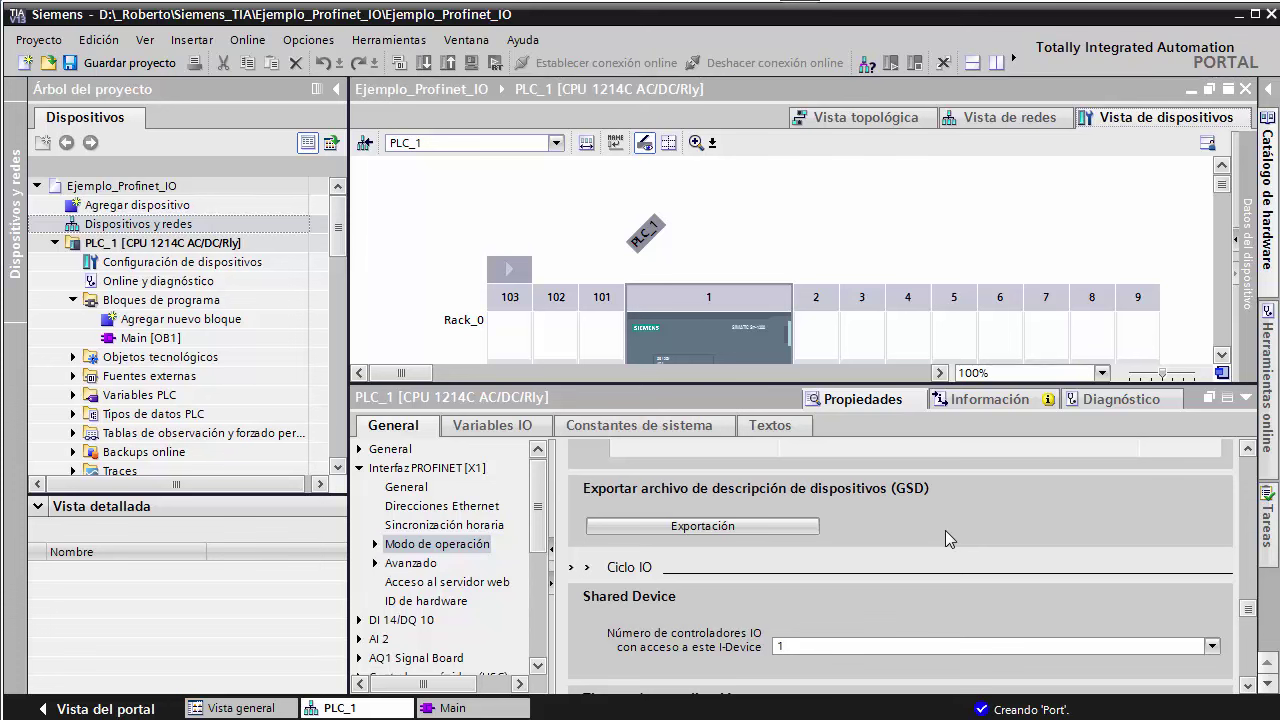
left_click_drag(1247, 608, 1248, 642)
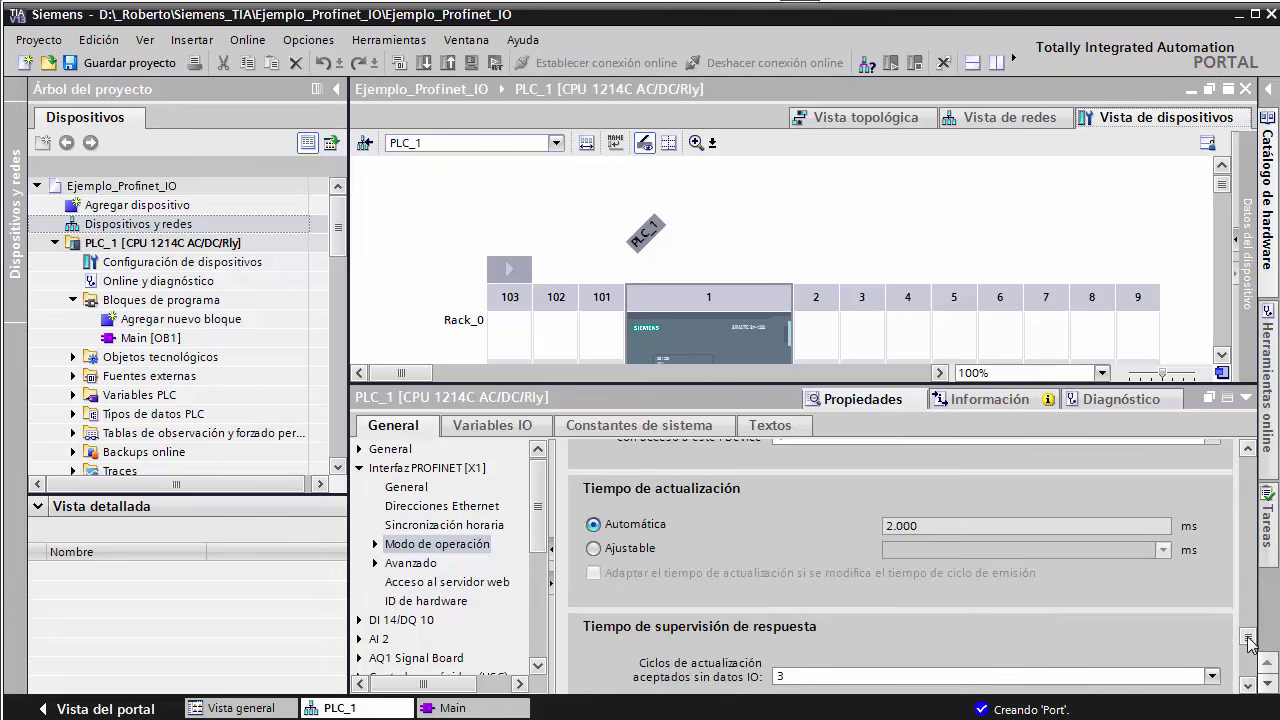
scroll(1248, 642, "down", 2)
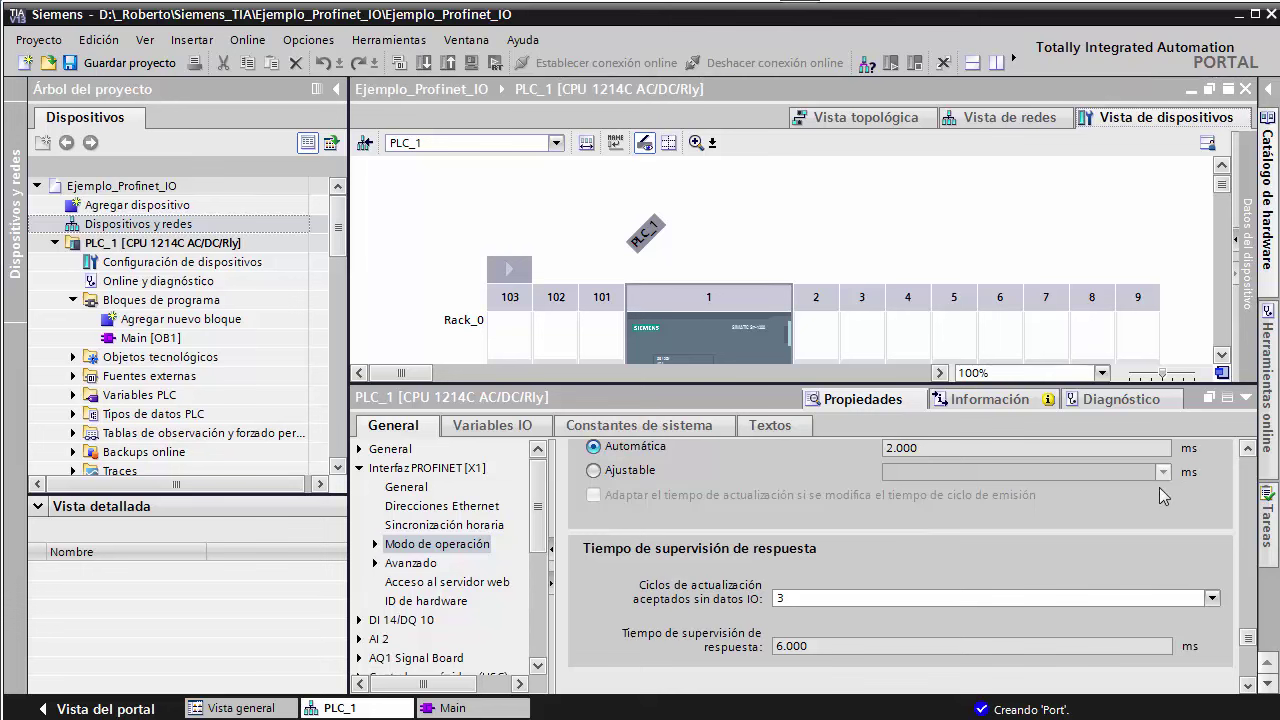
left_click(1247, 449)
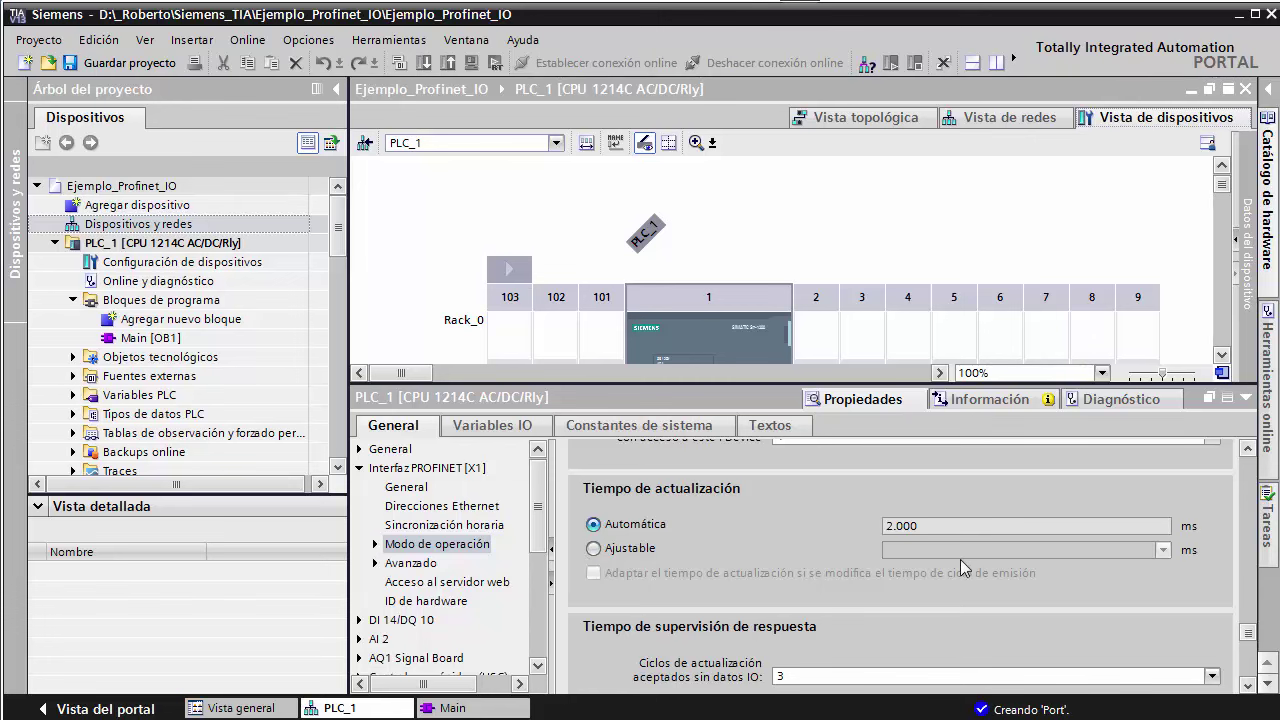
scroll(1250, 680, "down", 2)
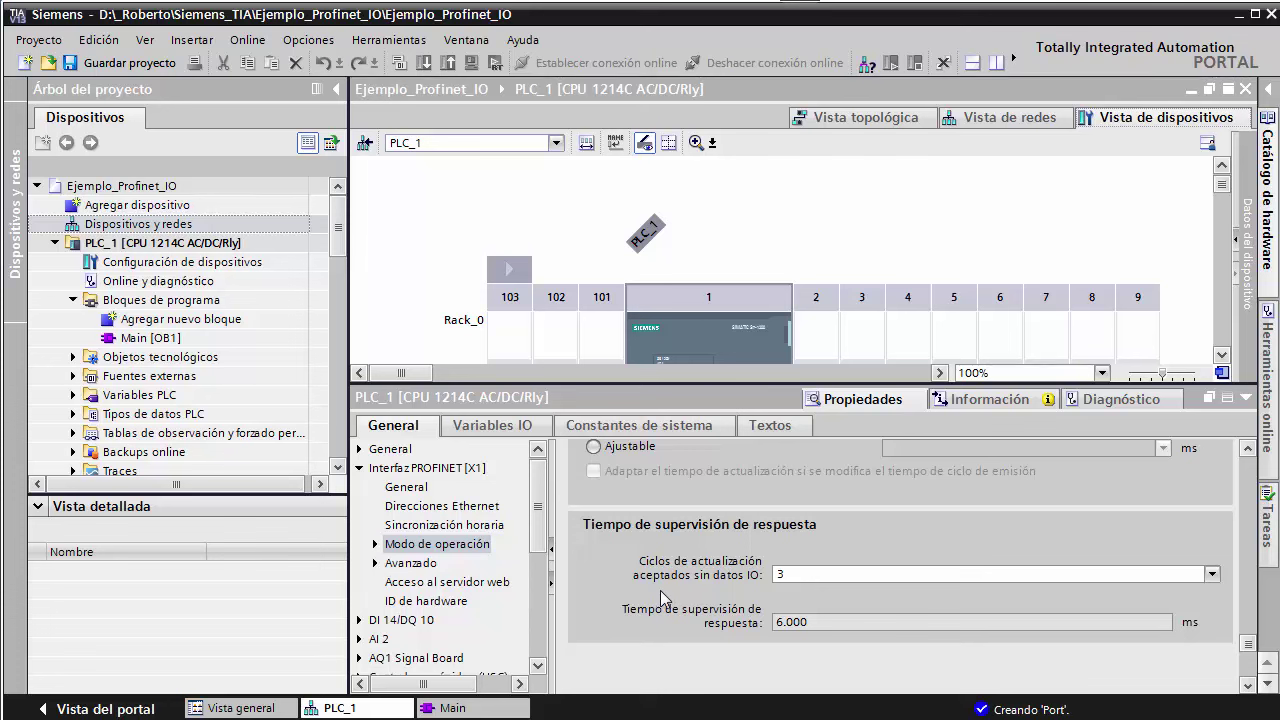
left_click(1211, 575)
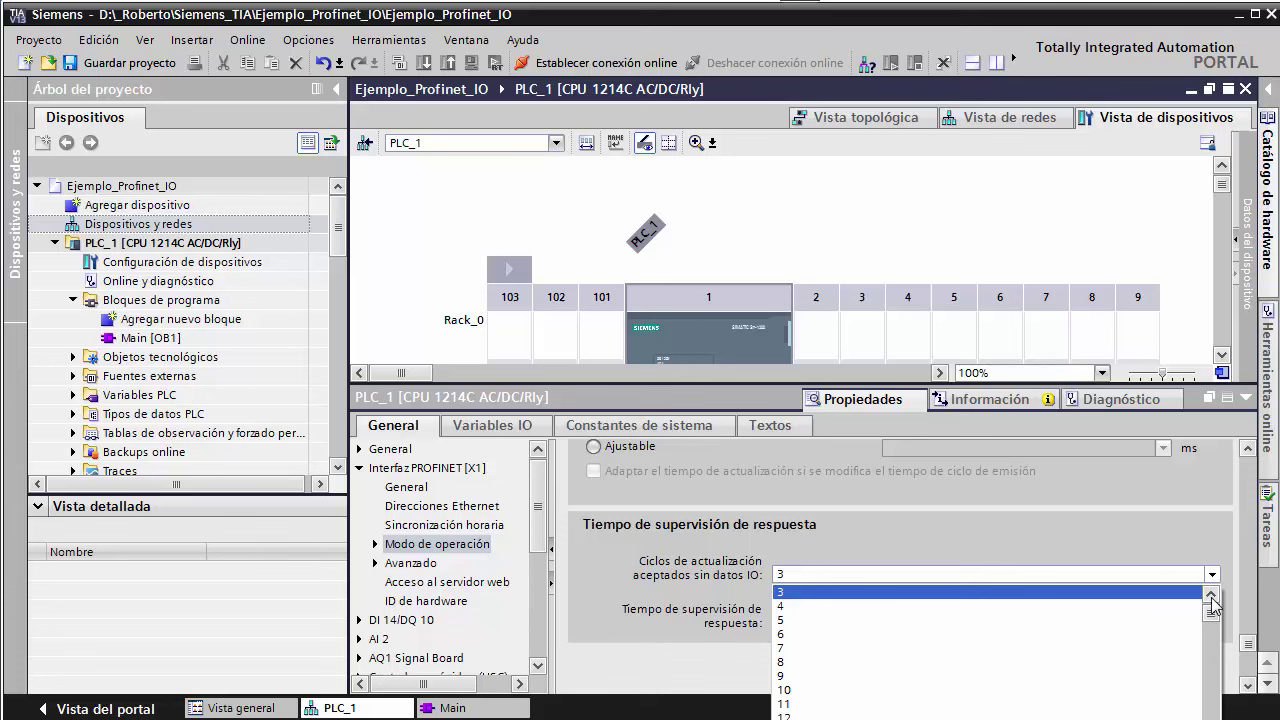
left_click(1105, 541)
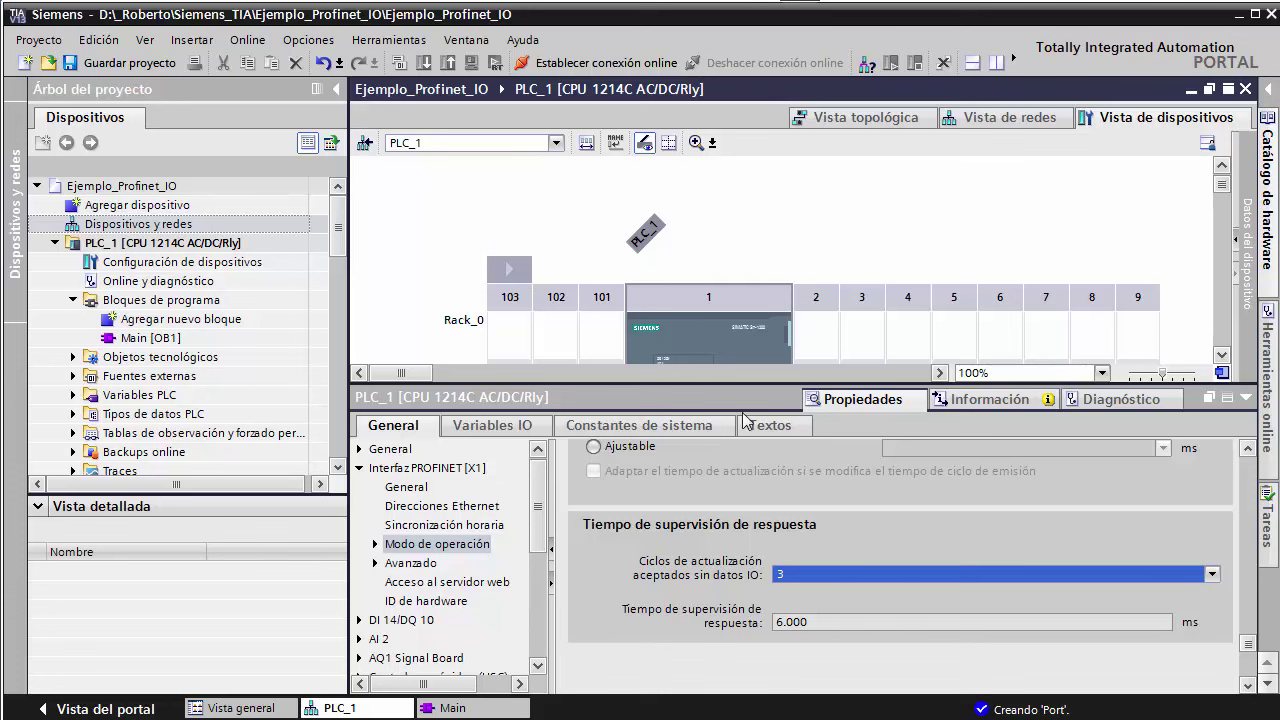
Deselect PLC_1 and collapse its properties area to enlarge the device view
left_click(443, 208)
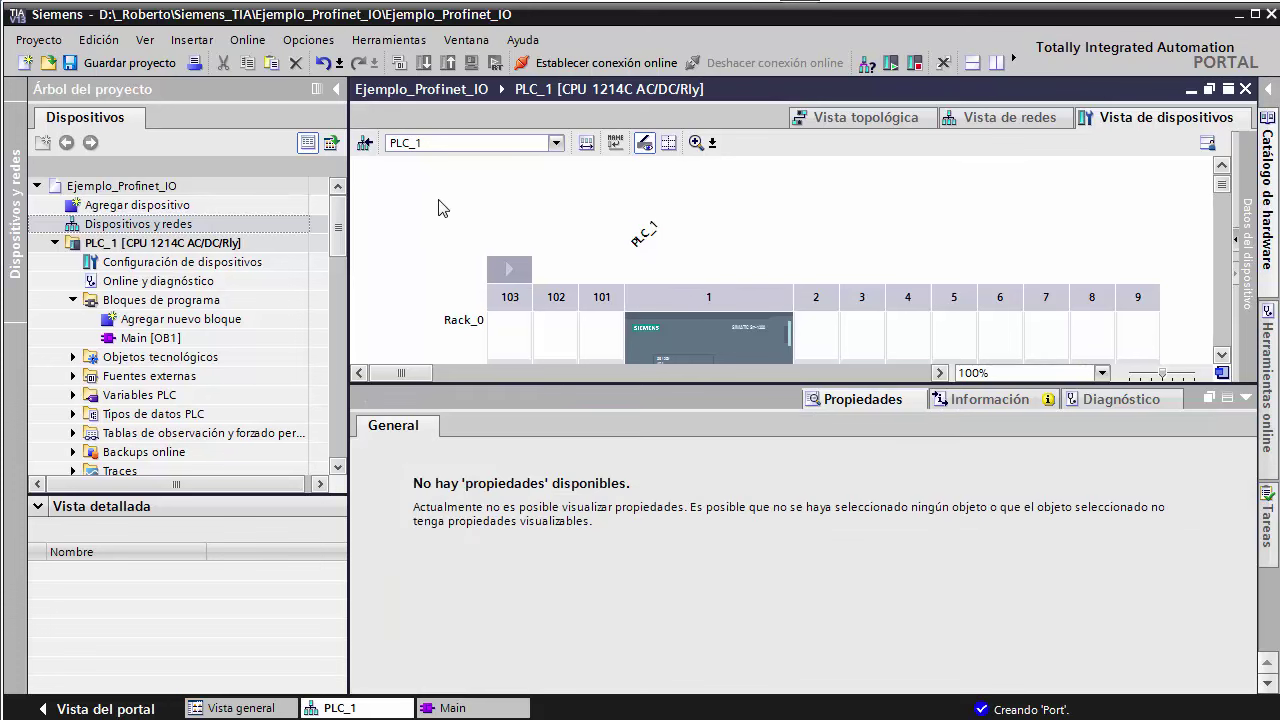
left_click(1245, 398)
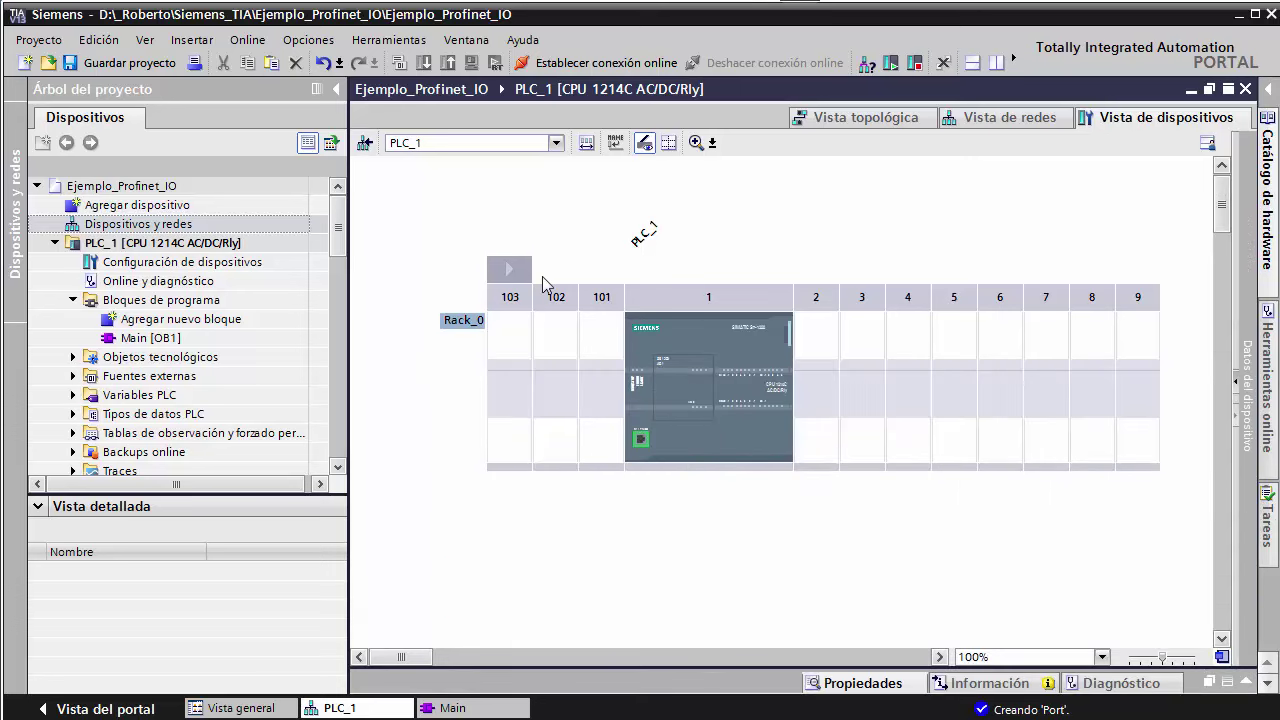